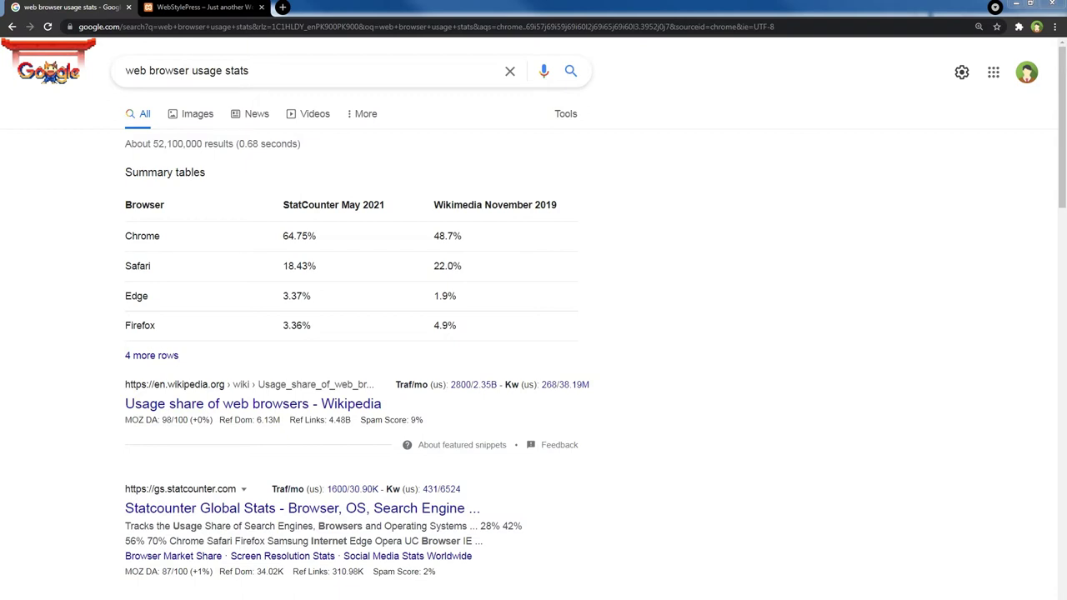
# Switch to the WebStylePress home page and inspect its main "Amazing Variety Of Plants" heading in the developer tools.
pyautogui.moveTo(125, 236); pyautogui.dragTo(486, 331)
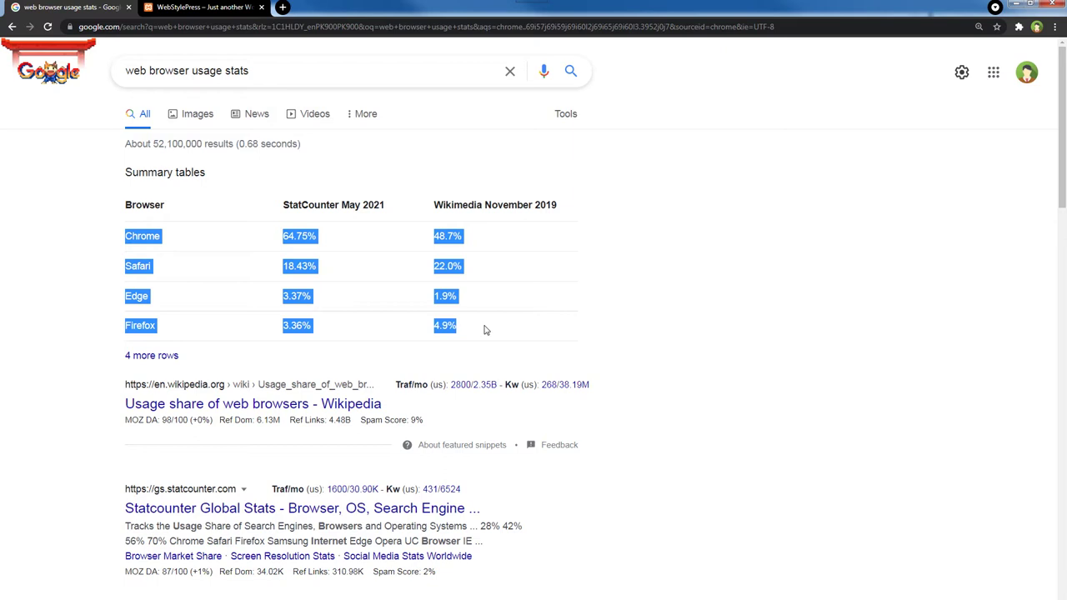
pyautogui.hotkey('ctrl', 'Tab')
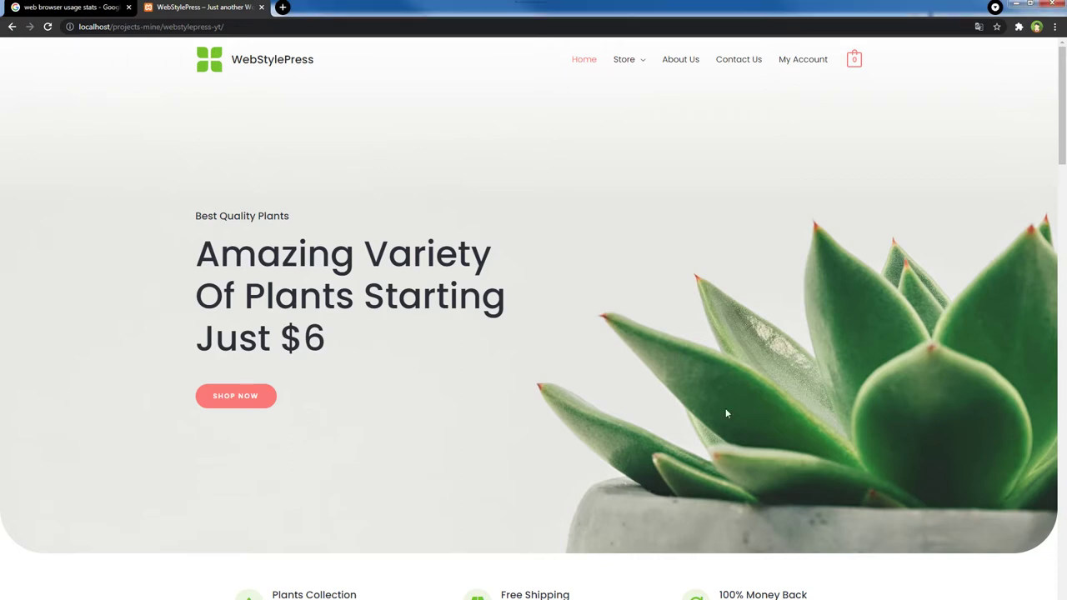
pyautogui.rightClick(117, 240)
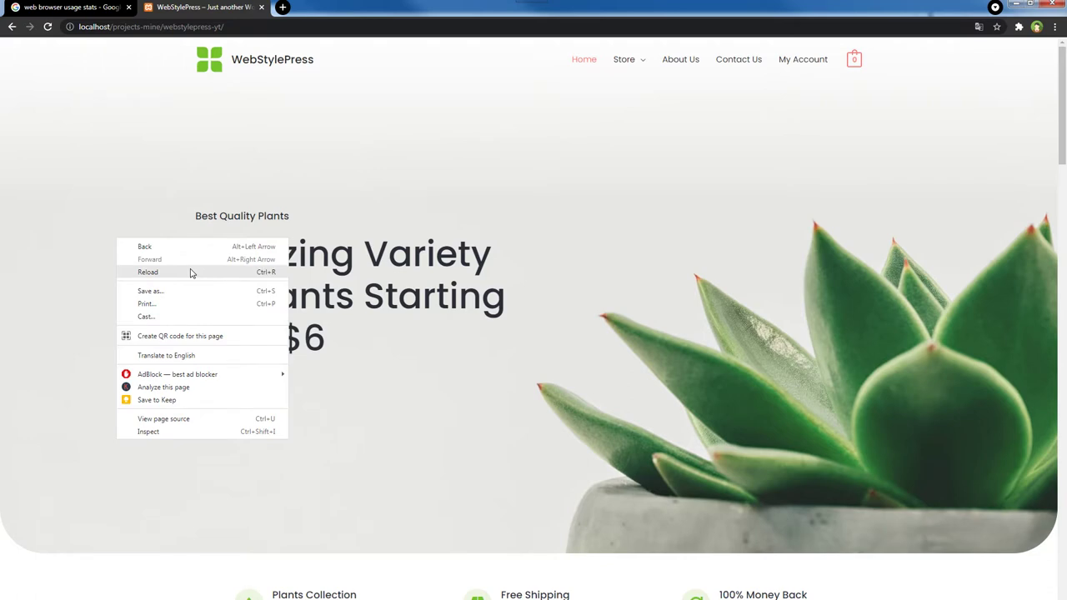
pyautogui.rightClick(465, 278)
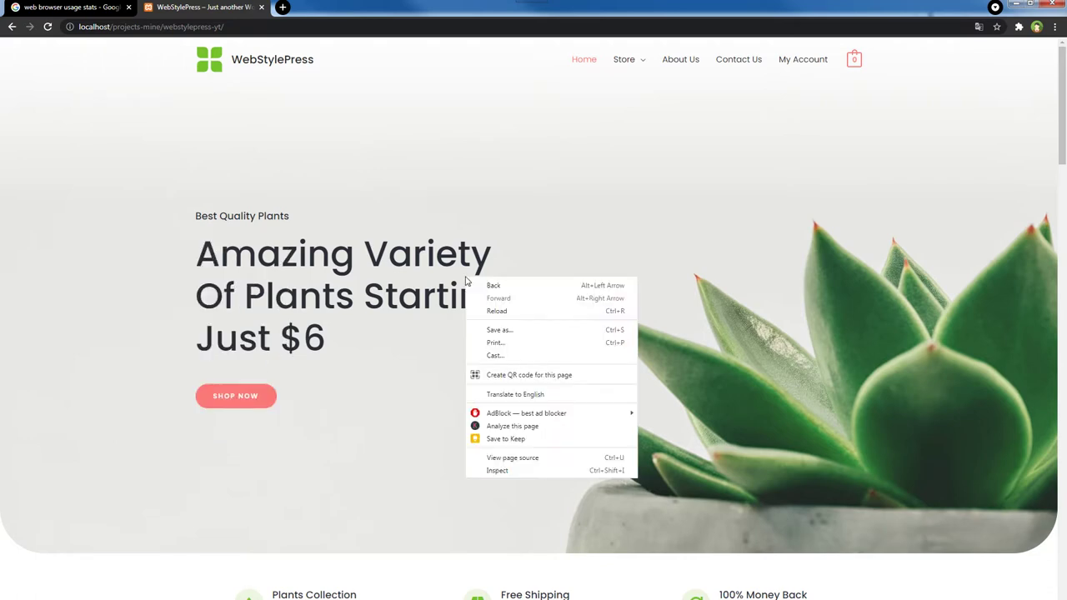
pyautogui.click(538, 475)
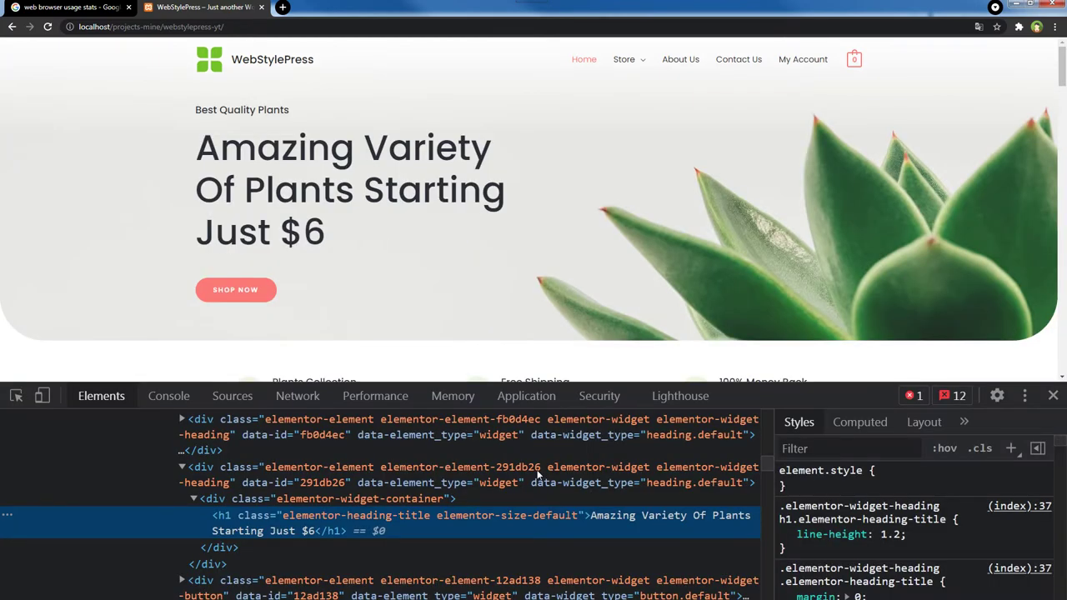
pyautogui.click(680, 309)
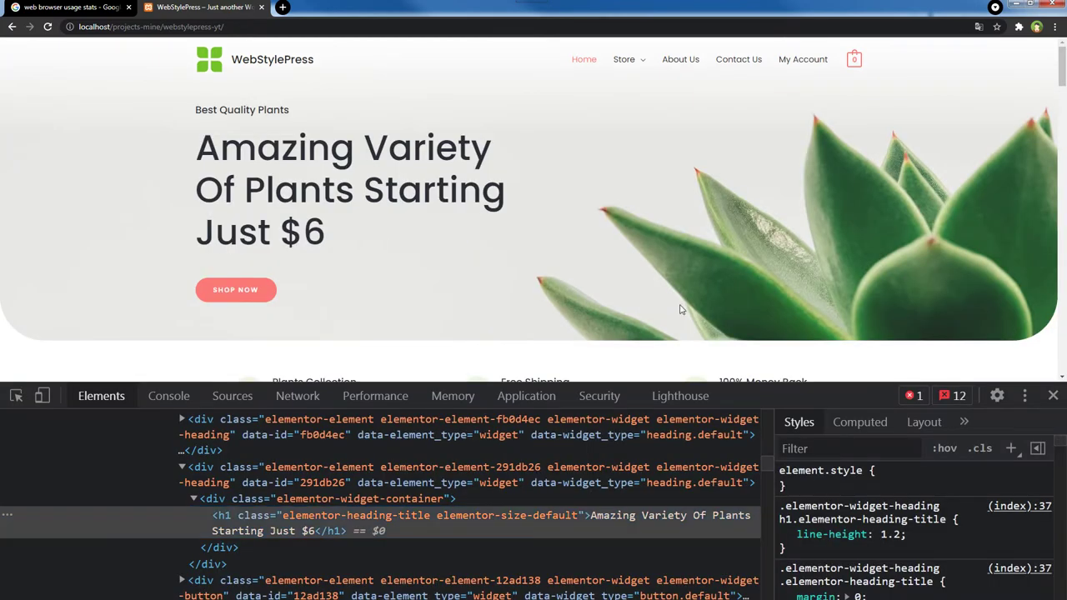
# Dock the developer tools to the right of the page and return them to the bottom dock.
pyautogui.click(1025, 398)
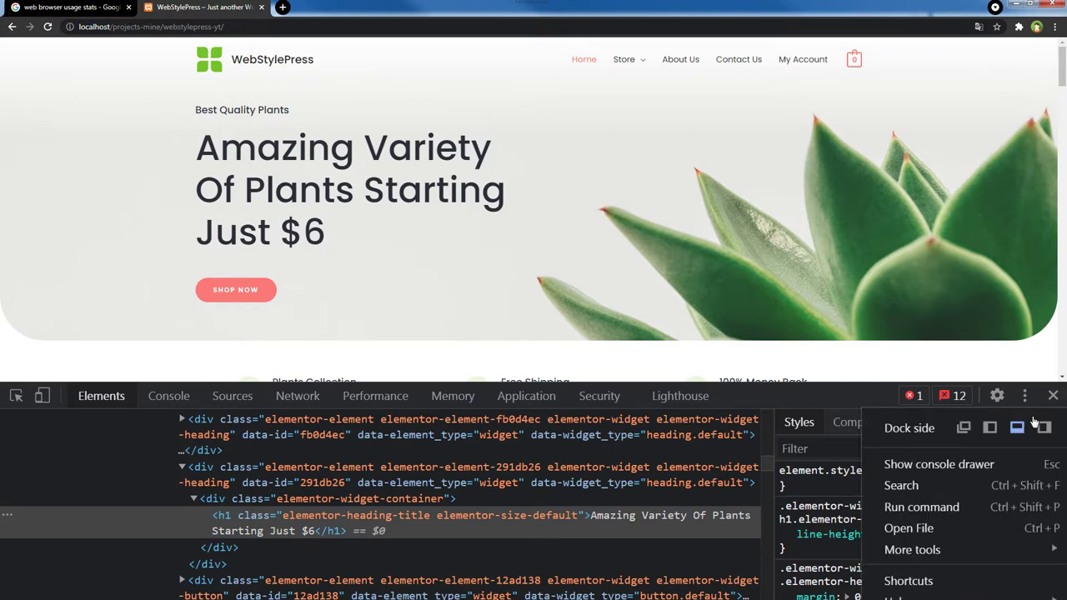
pyautogui.click(1044, 427)
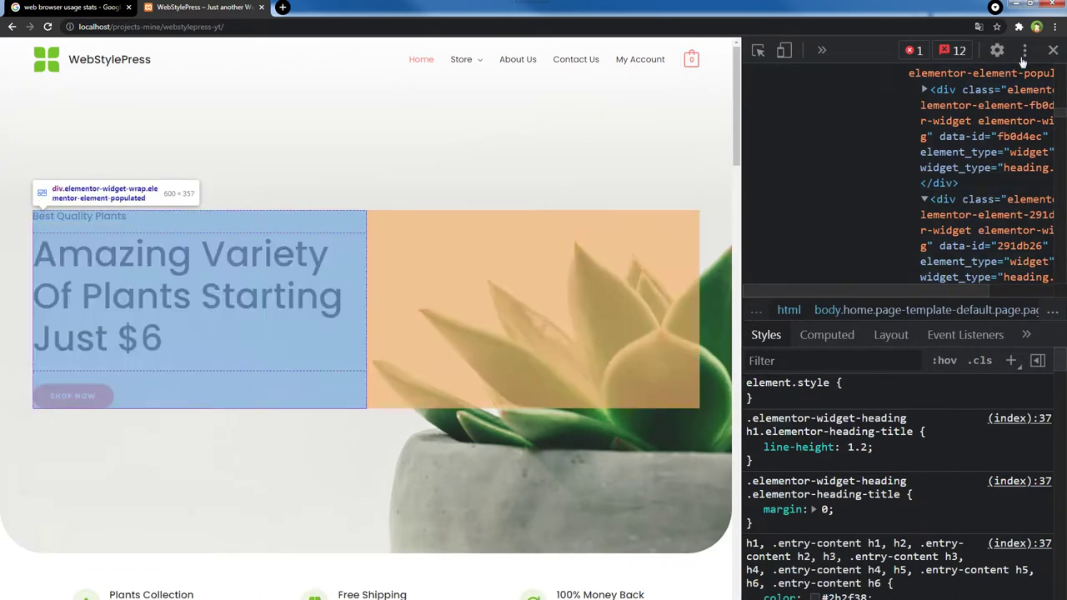
pyautogui.click(1024, 50)
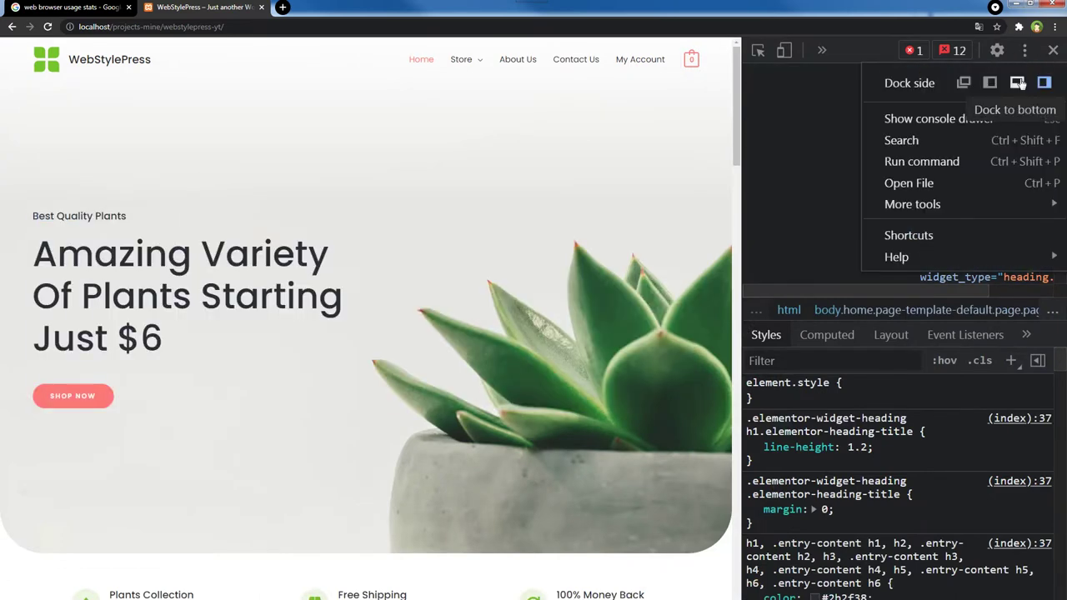
pyautogui.click(1018, 83)
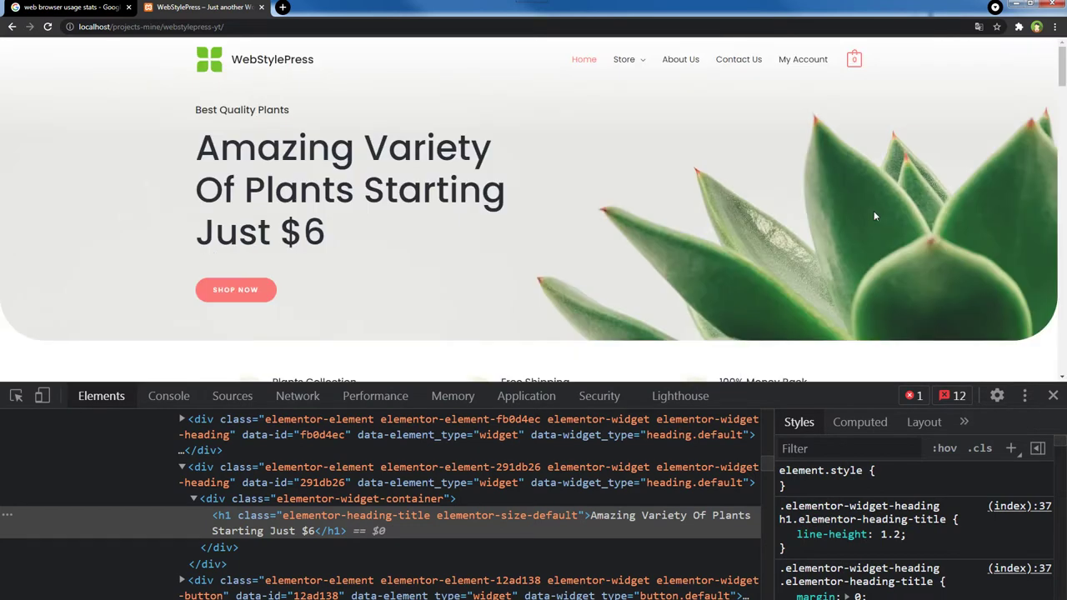
# Turn on device emulation and enlarge the responsive viewport to about 2369 by 1564 px.
pyautogui.click(41, 398)
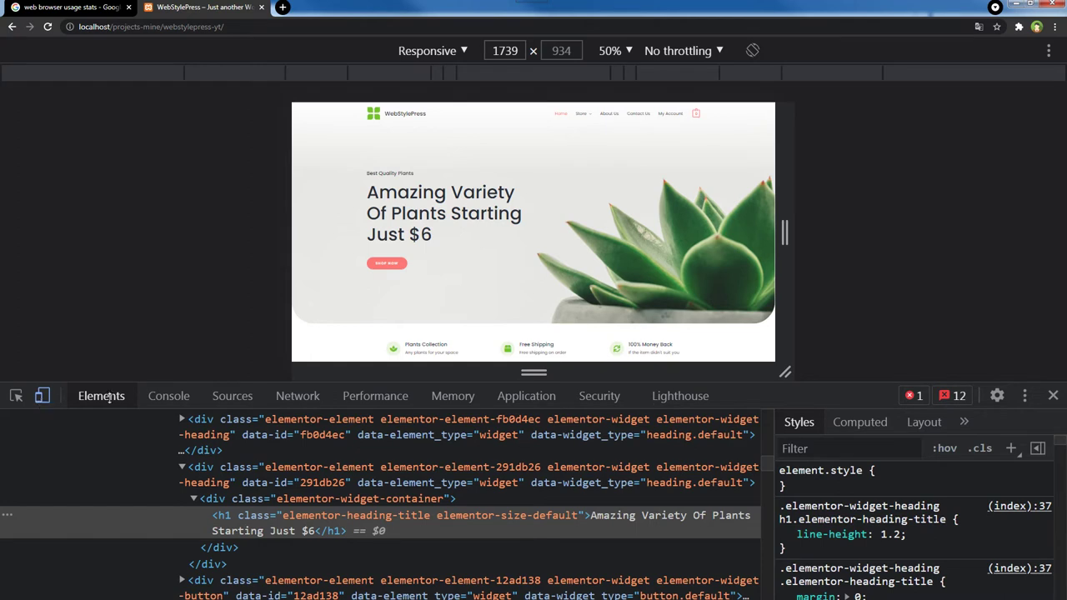
pyautogui.moveTo(803, 384); pyautogui.dragTo(801, 584)
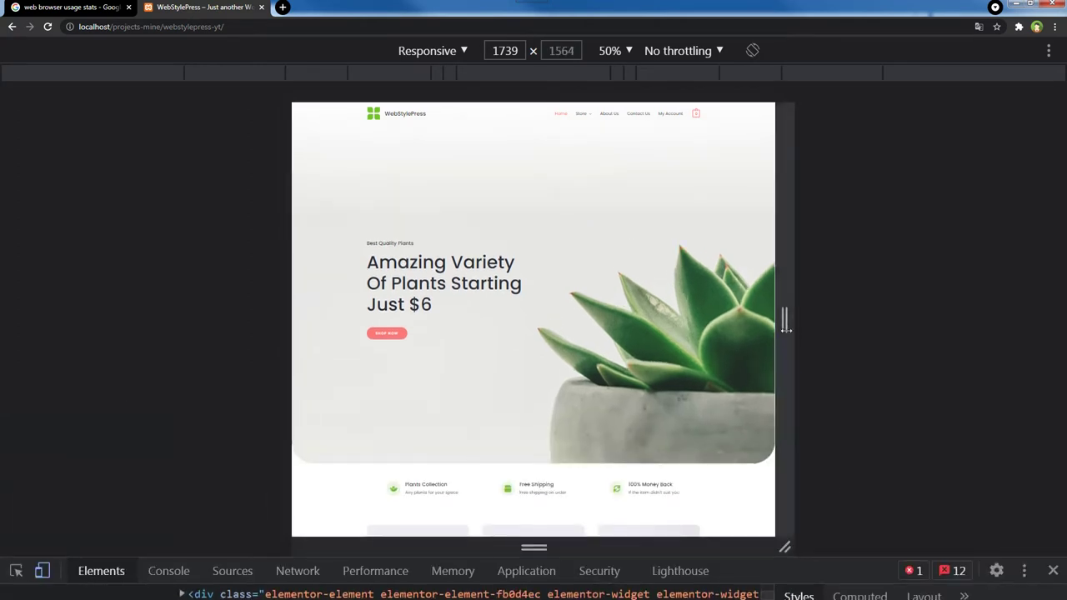
pyautogui.moveTo(784, 321); pyautogui.dragTo(872, 338)
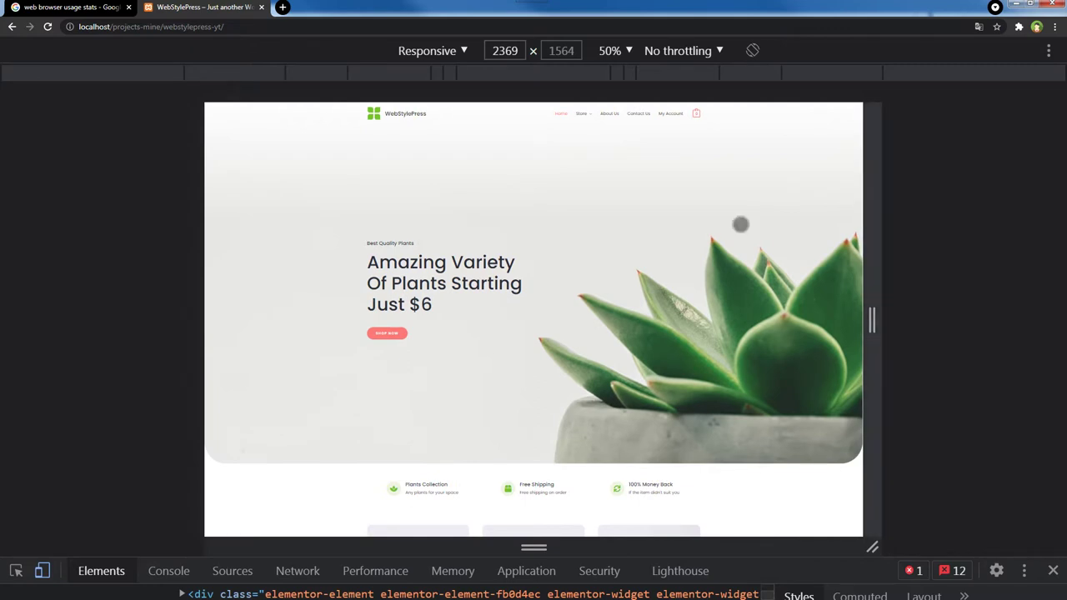
# Set the responsive viewport's width to 1024 px, and stretch the preview freehand to about 1703 by 763 px.
pyautogui.click(547, 53)
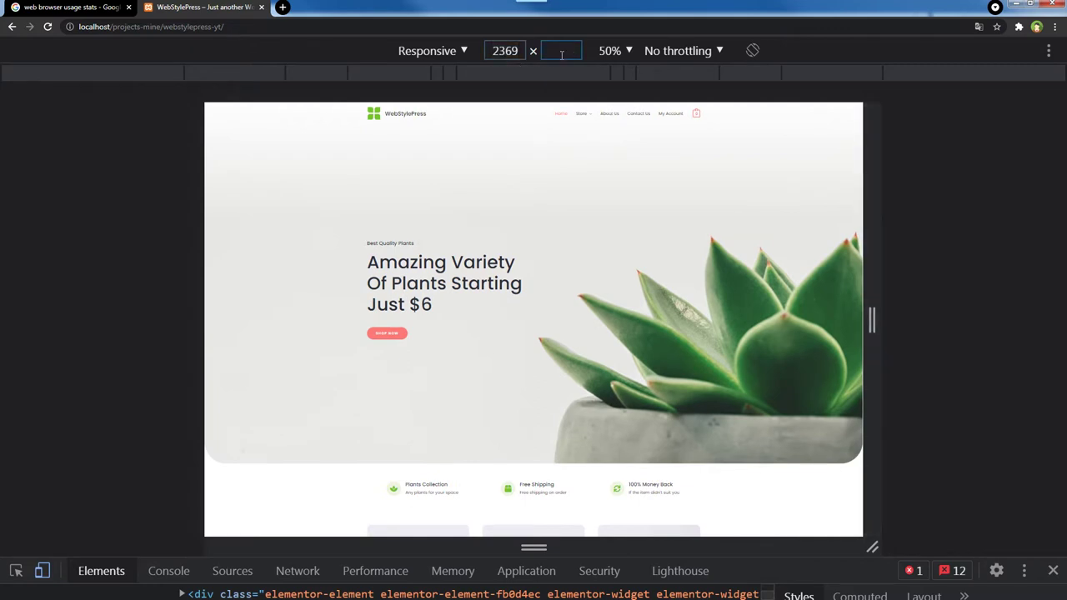
pyautogui.doubleClick(518, 50)
pyautogui.write('1024')
pyautogui.press('Return')
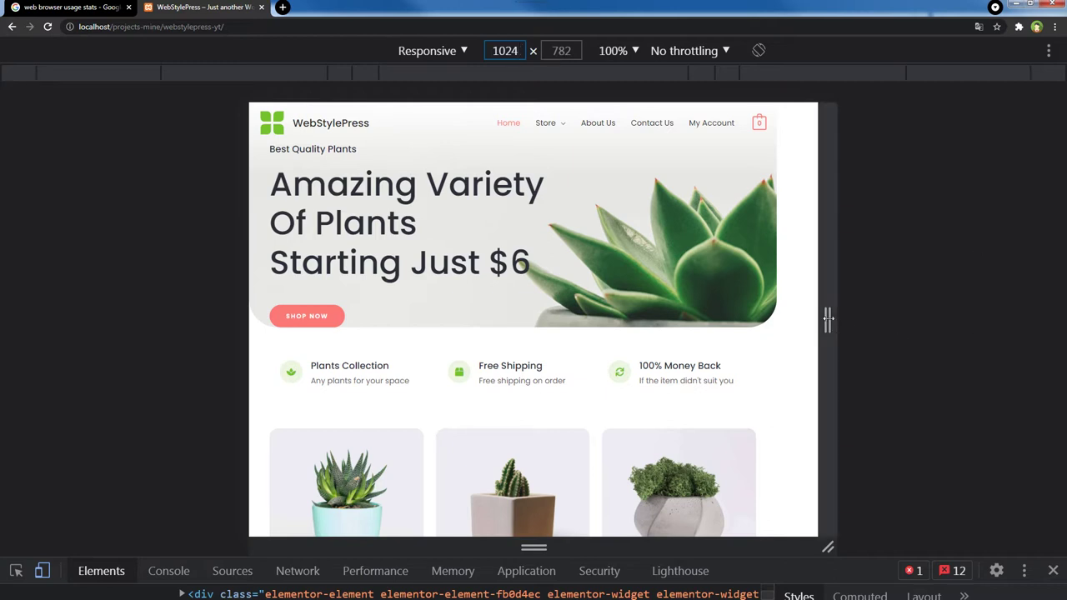
pyautogui.moveTo(865, 318); pyautogui.dragTo(1048, 318)
pyautogui.moveTo(544, 550)
pyautogui.mouseDown()
pyautogui.moveTo(540, 436)
pyautogui.moveTo(544, 539)
pyautogui.mouseUp()
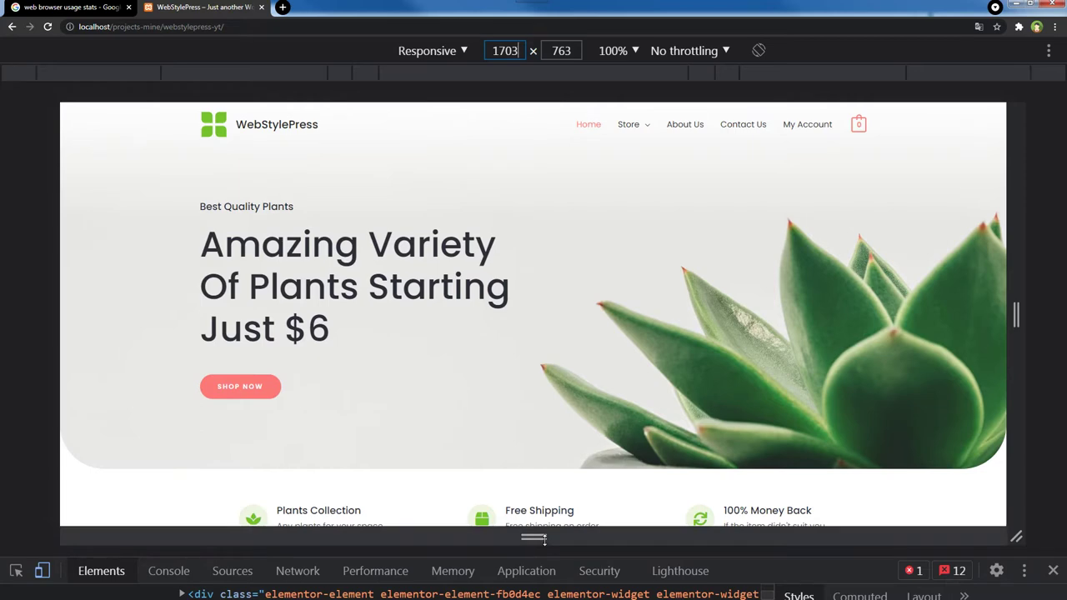
# Preview the page as iPhone 6/7/8, rotating the device to landscape and back to portrait.
pyautogui.click(437, 52)
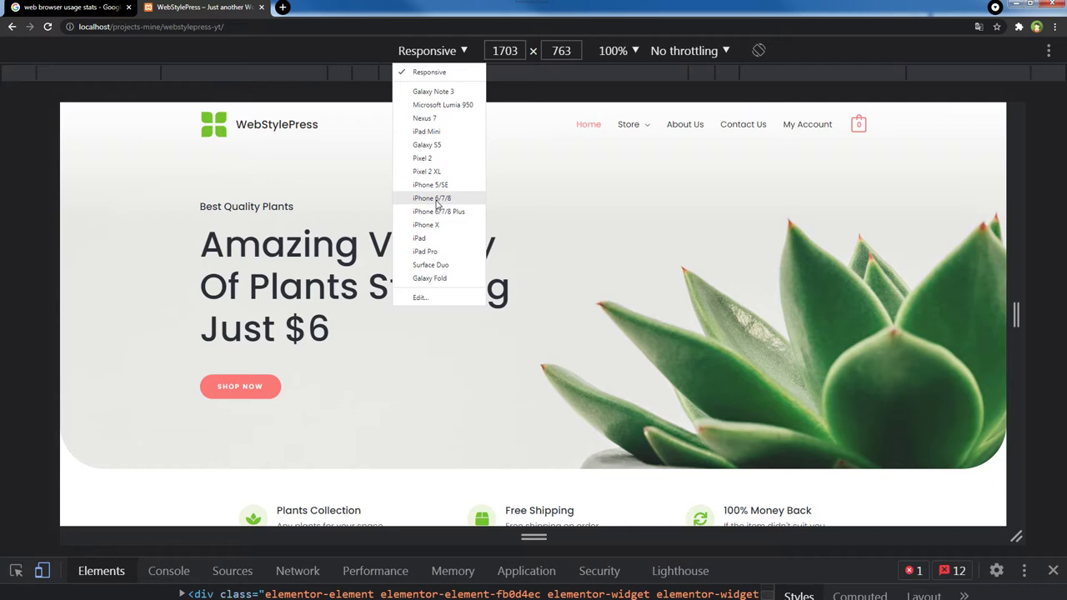
pyautogui.click(435, 198)
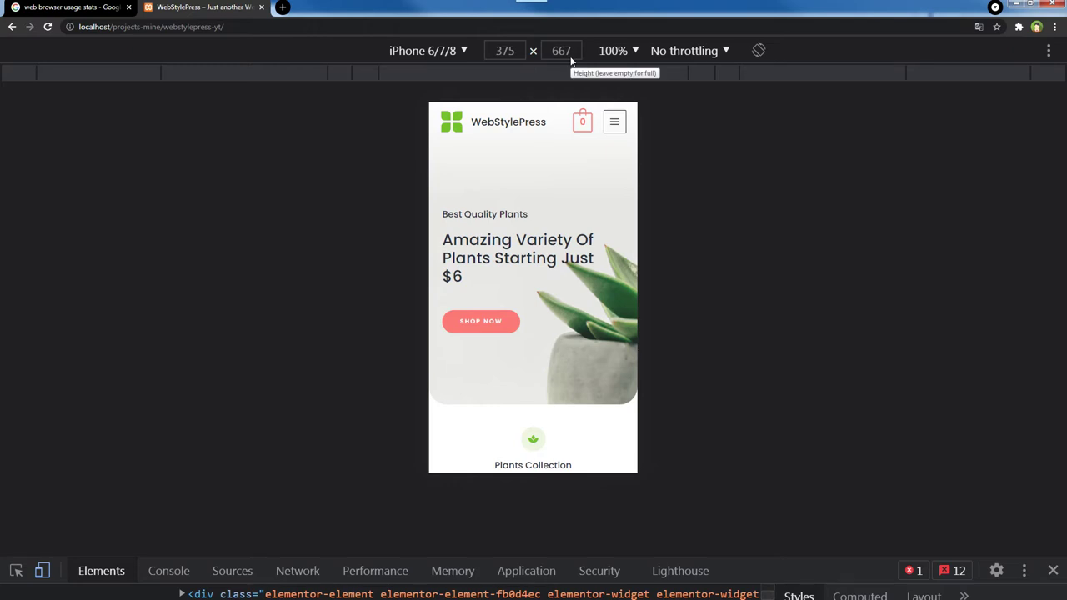
pyautogui.click(759, 52)
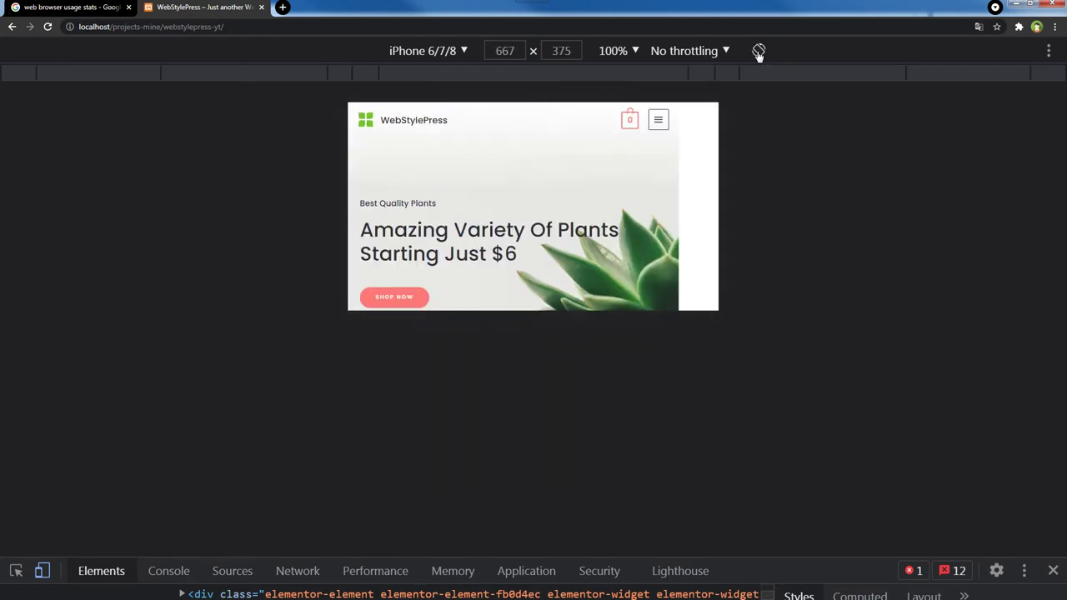
pyautogui.click(759, 52)
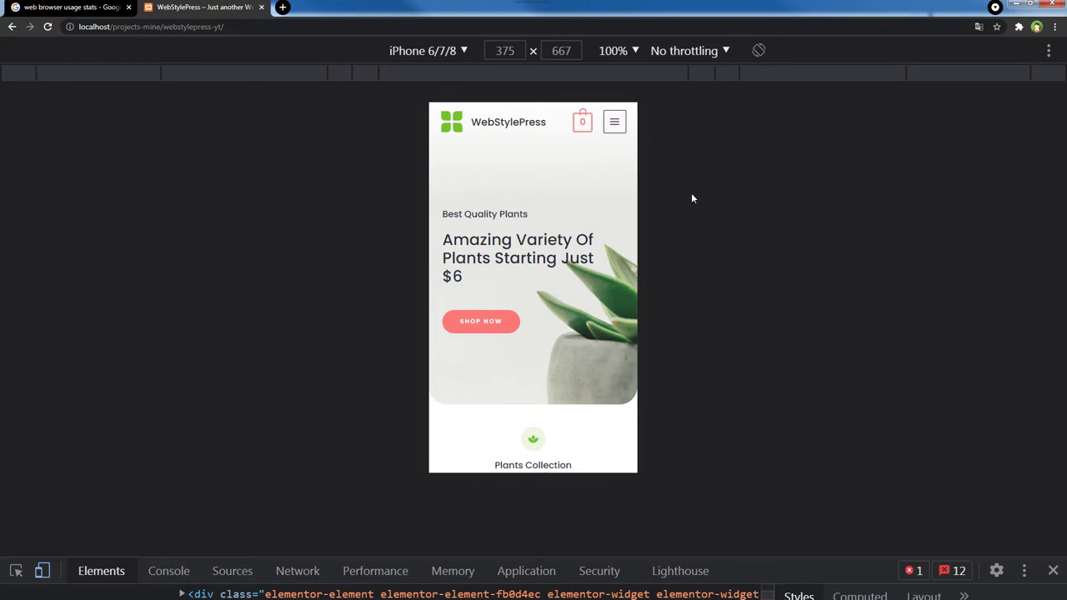
# Return the preview to Responsive mode and resize its width freehand to about 618 px and to about 835 px.
pyautogui.click(438, 55)
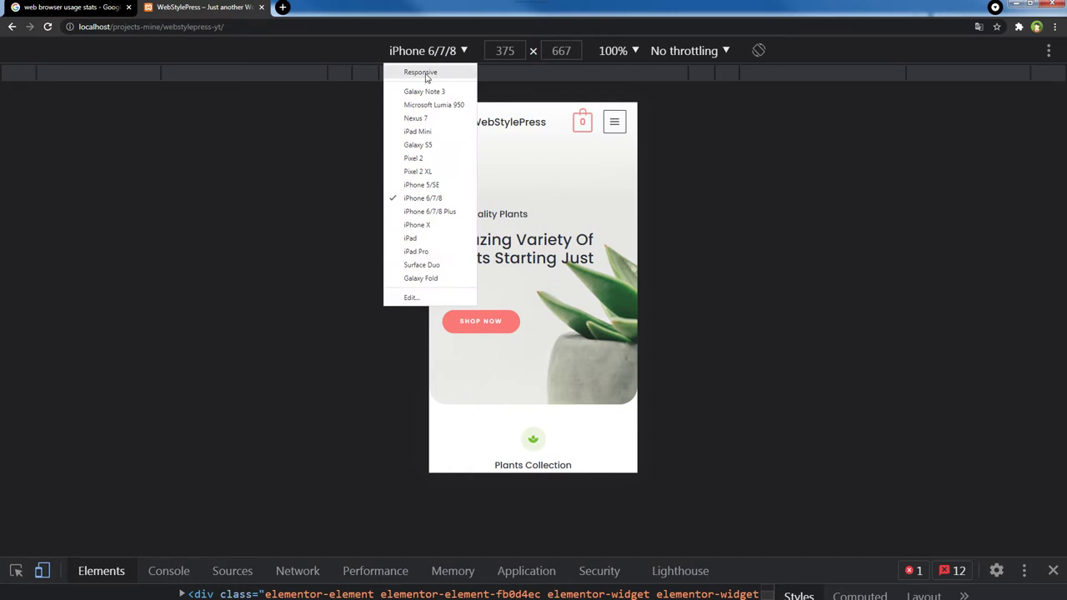
pyautogui.click(425, 73)
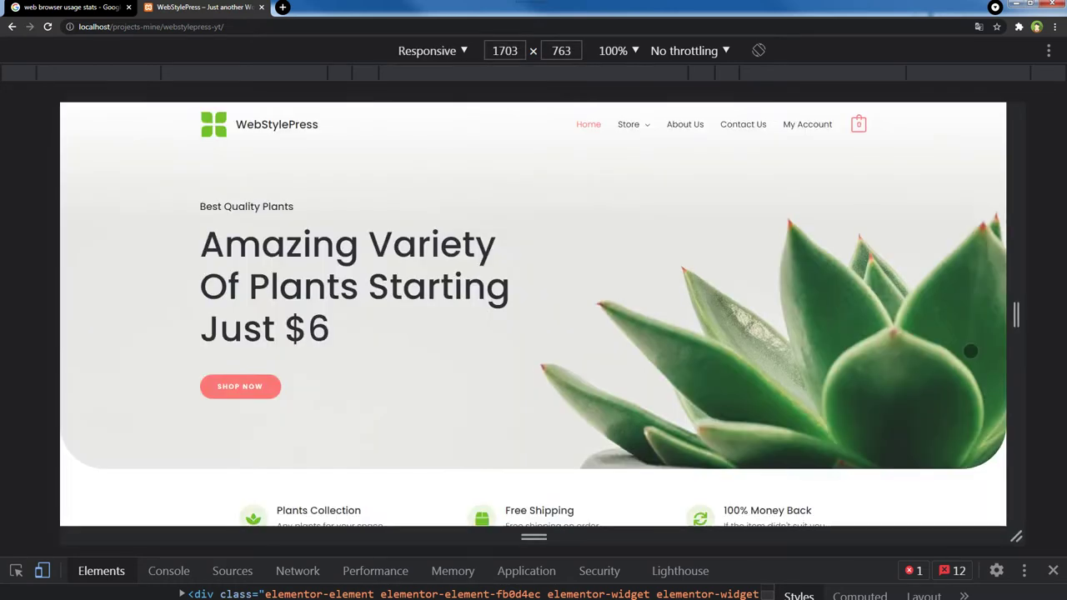
pyautogui.moveTo(1015, 321); pyautogui.dragTo(712, 333)
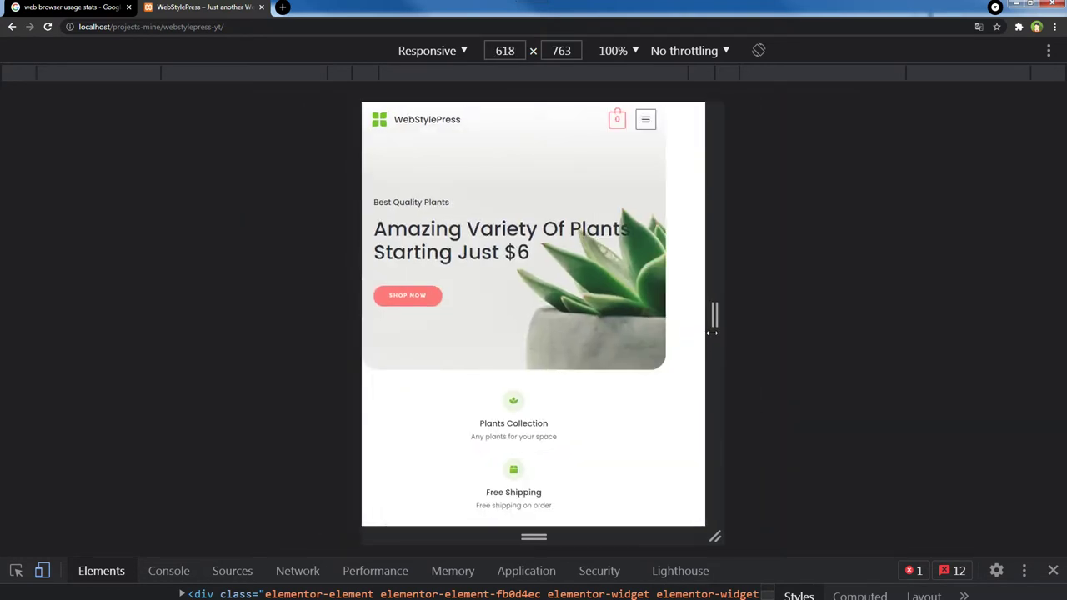
pyautogui.moveTo(713, 332); pyautogui.dragTo(773, 332)
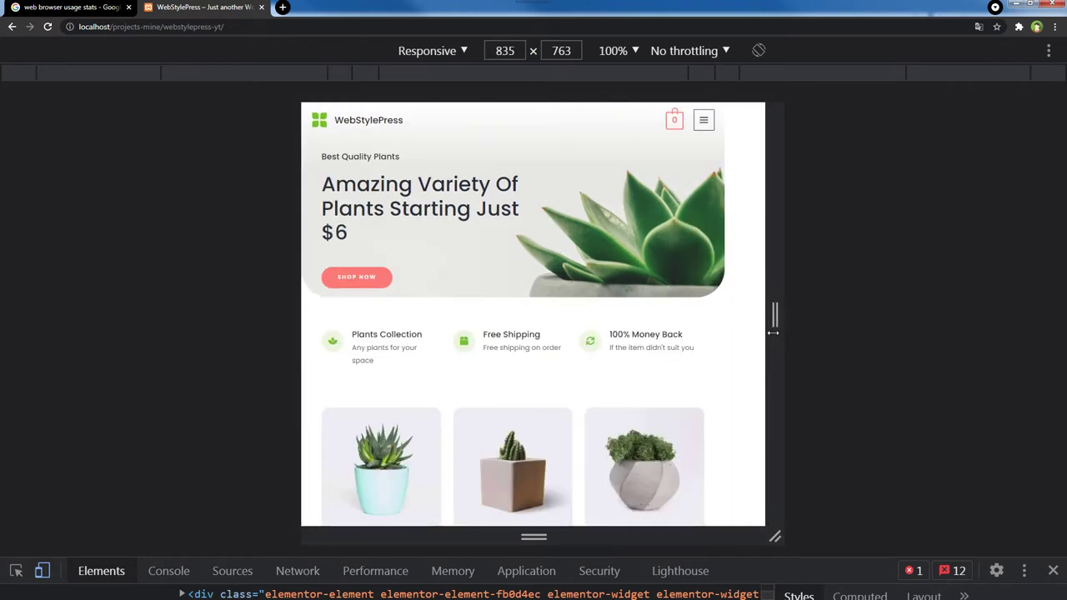
# Preview the page with the iPad device preset.
pyautogui.click(463, 50)
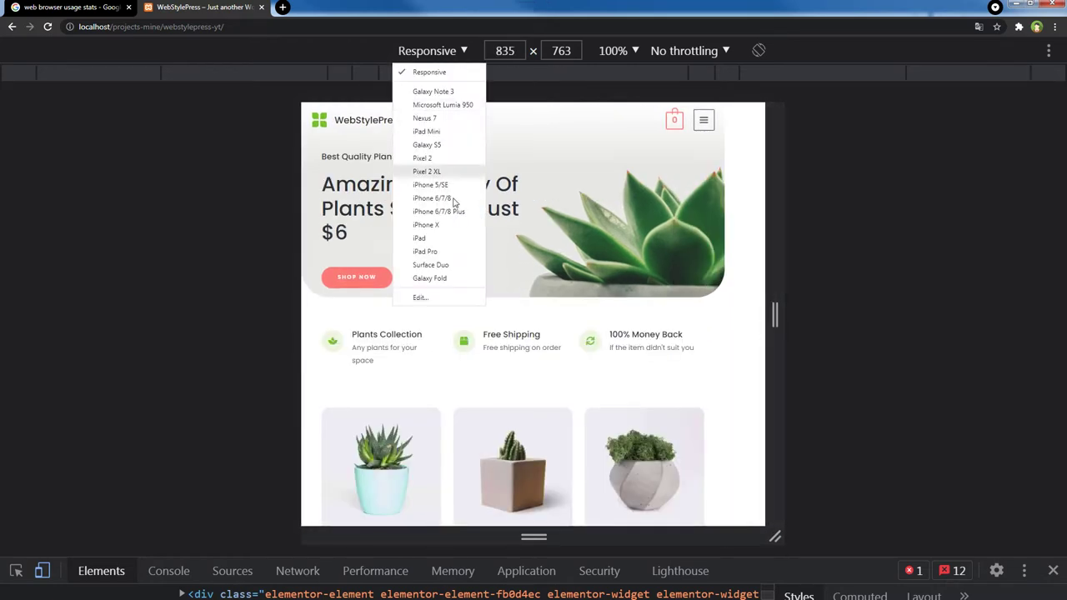
pyautogui.click(452, 239)
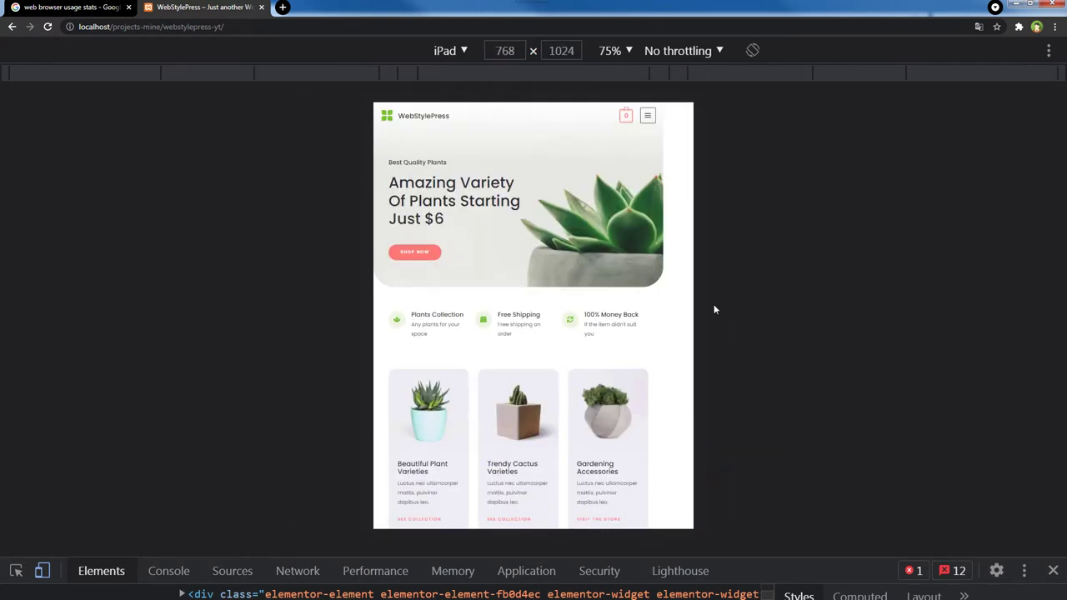
# Open the Emulated Devices settings, examine the list of available device presets, and close the settings.
pyautogui.click(444, 51)
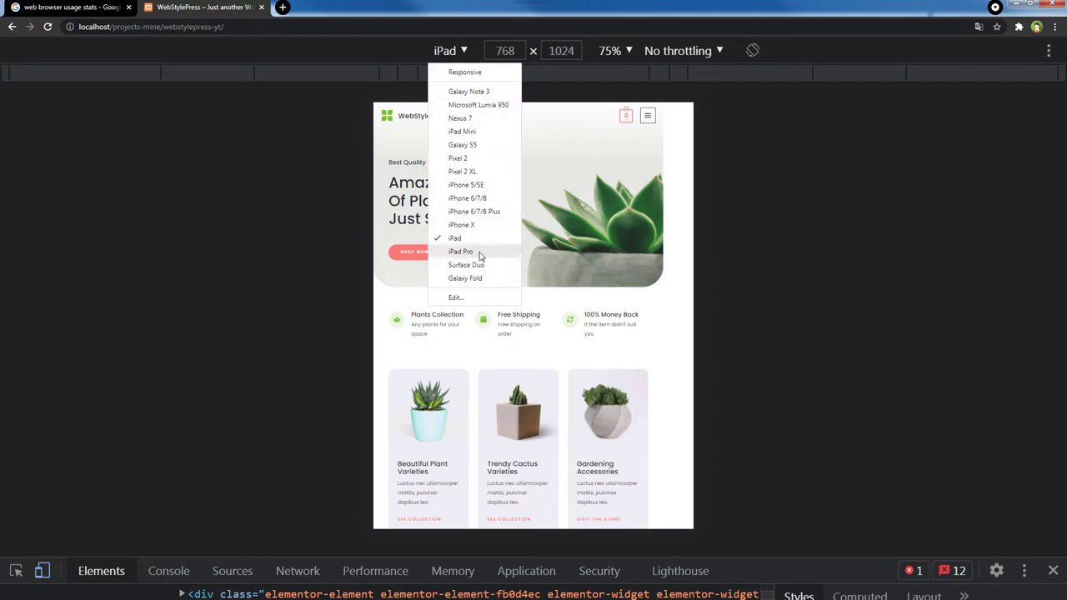
pyautogui.click(477, 302)
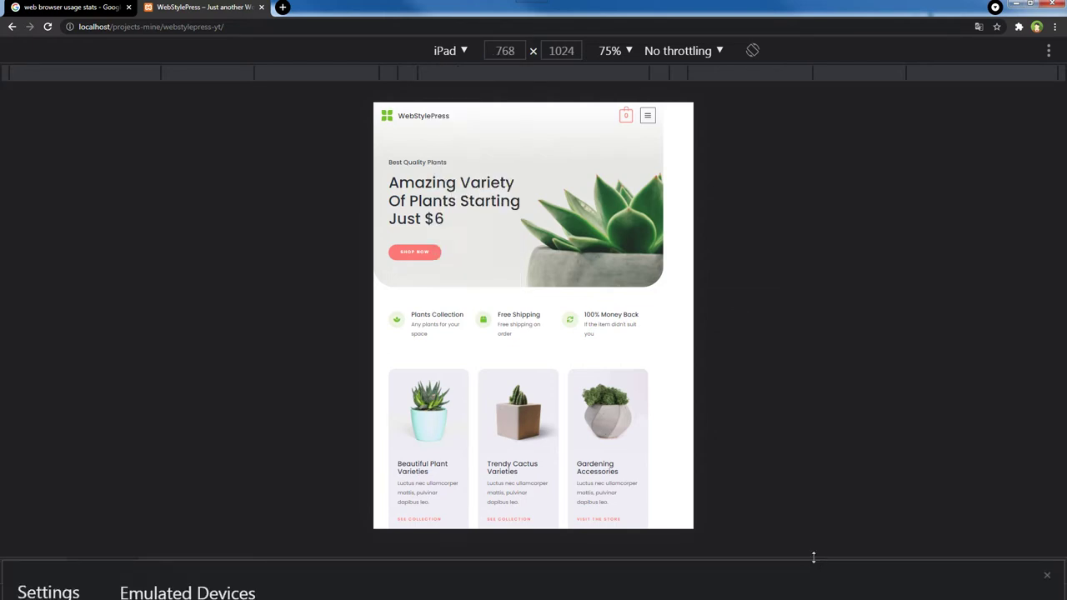
pyautogui.moveTo(814, 557); pyautogui.dragTo(797, 137)
pyautogui.scroll(-2, 212, 334)
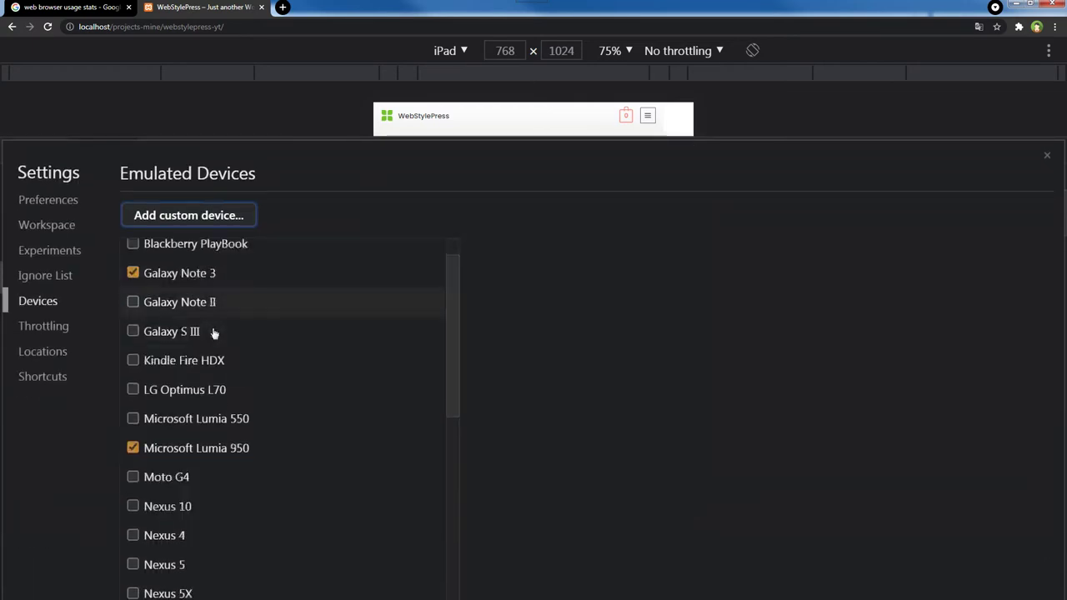
pyautogui.scroll(-1, 213, 334)
pyautogui.scroll(-3, 214, 334)
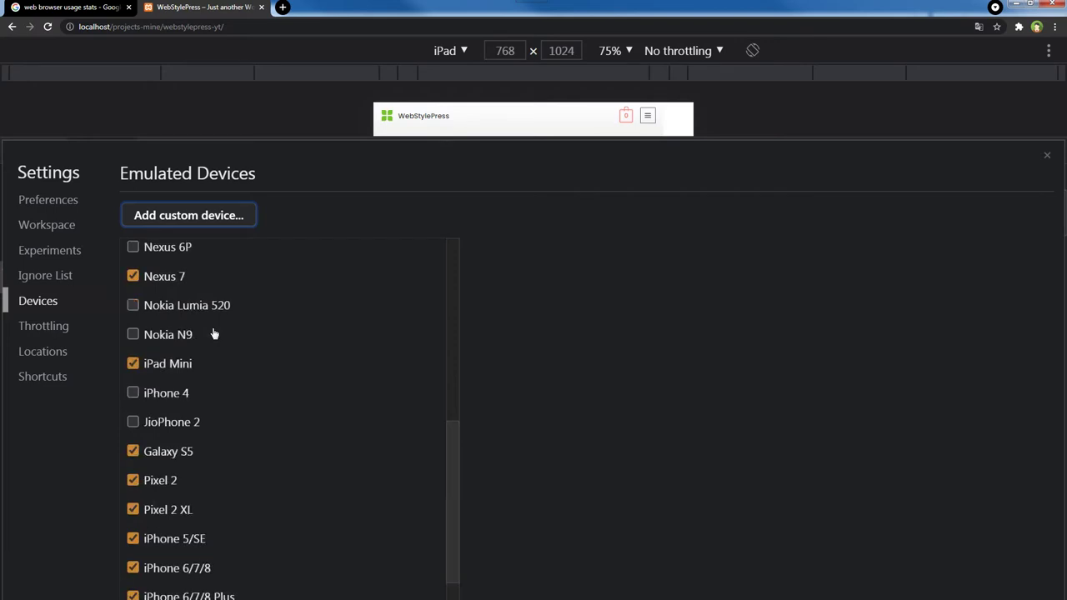
pyautogui.scroll(-2, 214, 334)
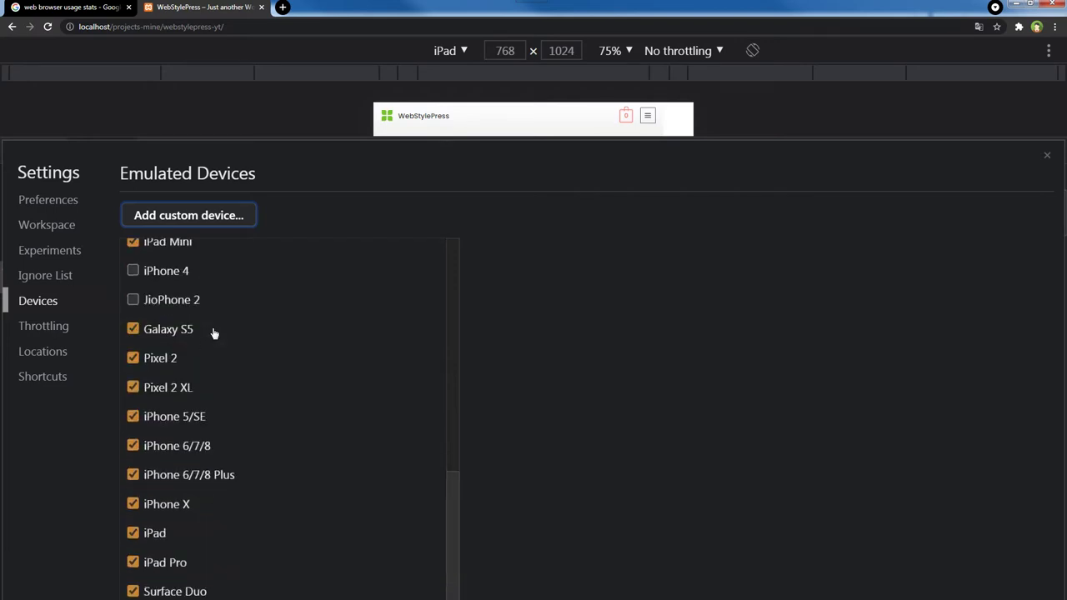
pyautogui.scroll(6, 213, 333)
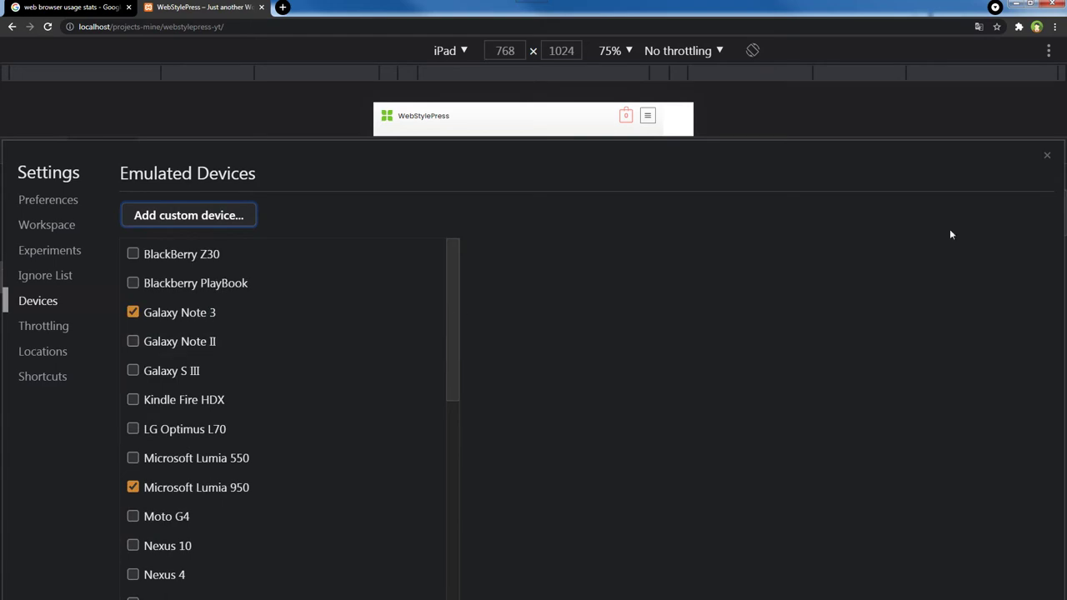
pyautogui.click(1047, 155)
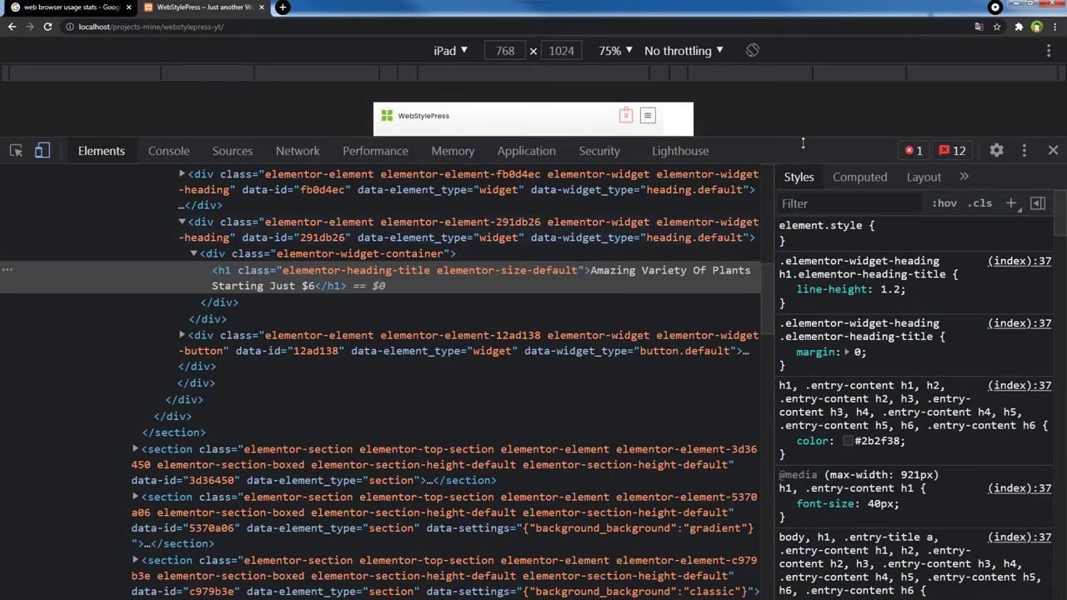
# Shrink the developer tools pane to give the preview more room and switch the preview to Responsive mode.
pyautogui.moveTo(804, 137); pyautogui.dragTo(805, 478)
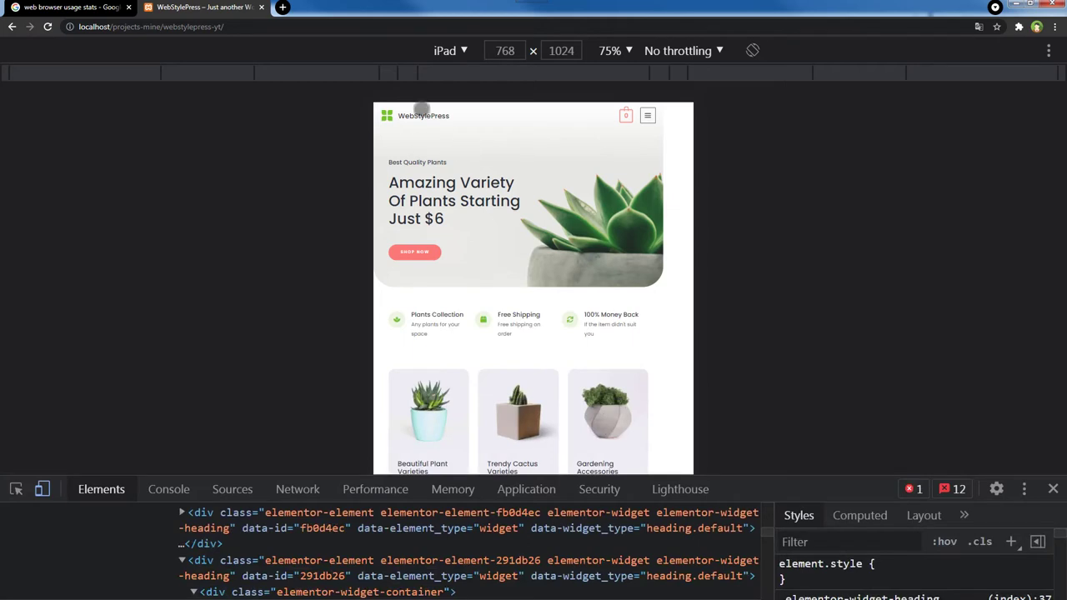
pyautogui.click(448, 51)
pyautogui.click(455, 73)
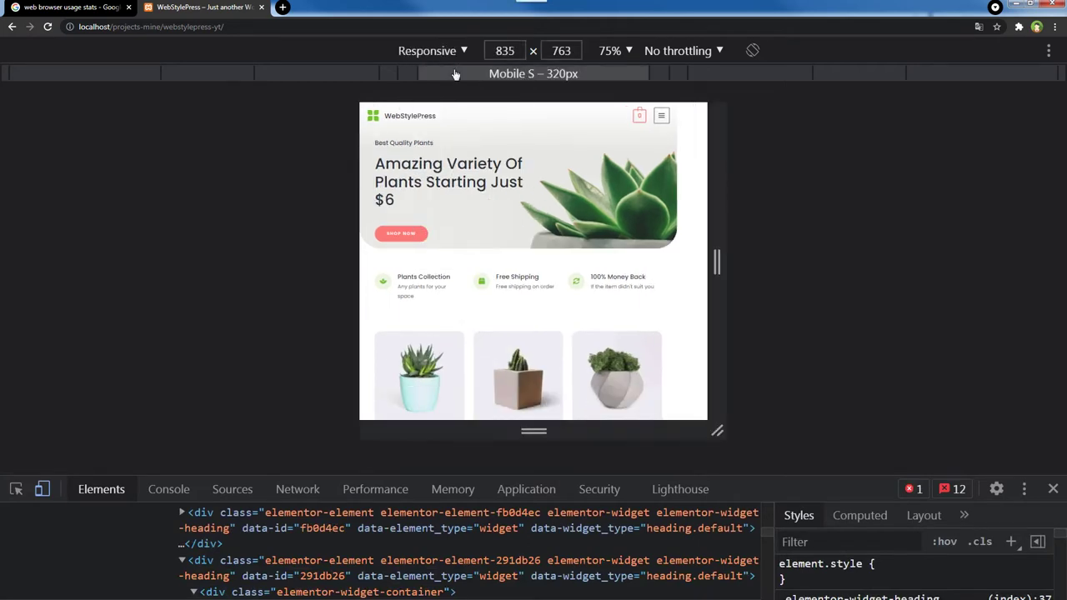
# Turn off device emulation and close the developer tools to return to the full desktop page.
pyautogui.click(40, 494)
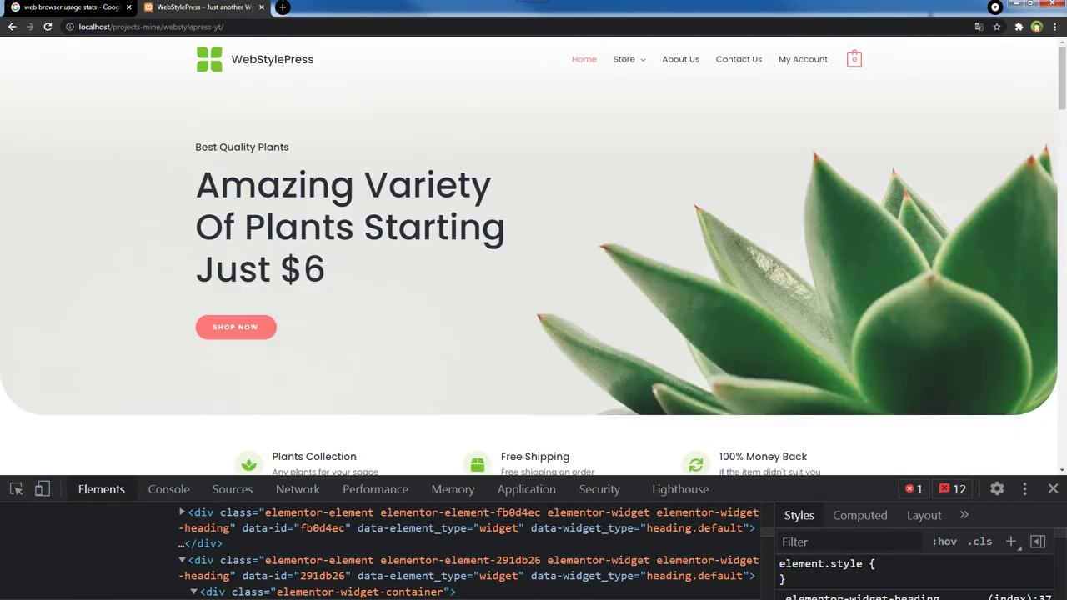
pyautogui.click(1050, 491)
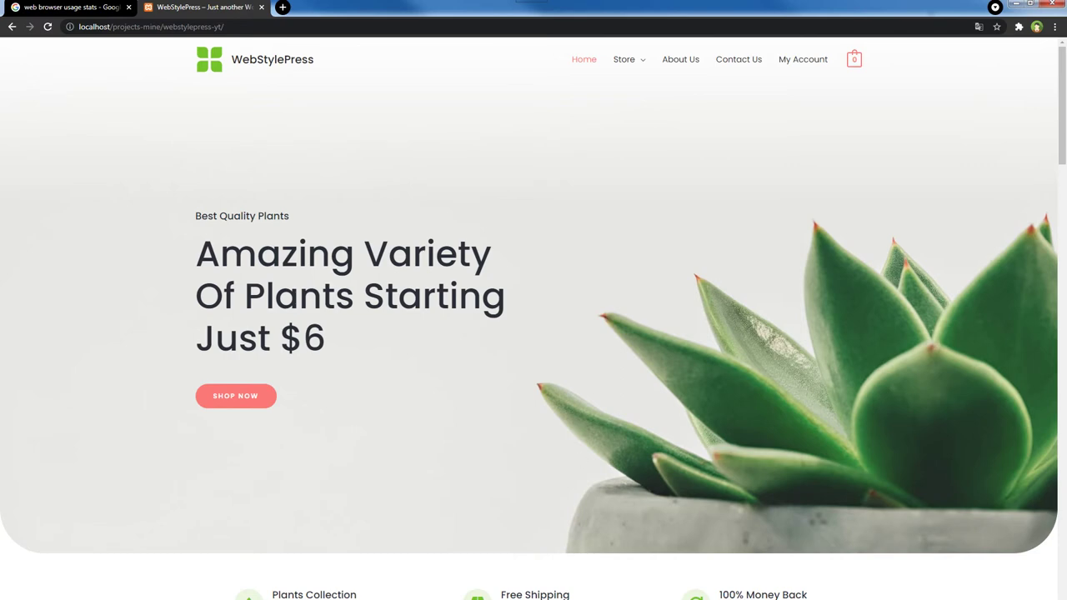
# Switch to the same site in Microsoft Edge, look through the page, open the developer tools and enlarge their pane.
pyautogui.hotkey('alt', 'Tab')
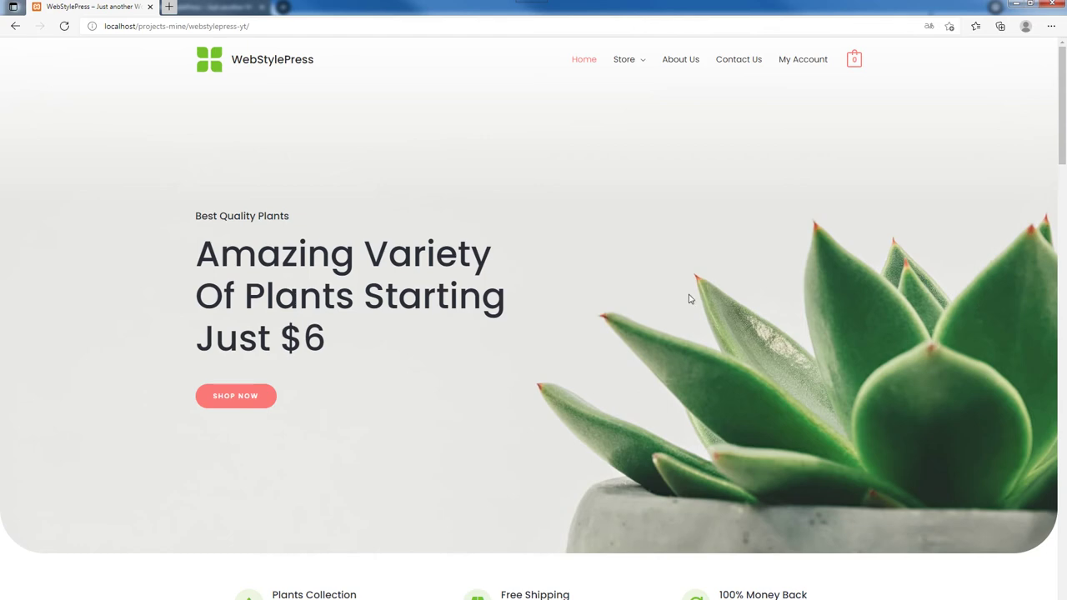
pyautogui.scroll(-20, 690, 298)
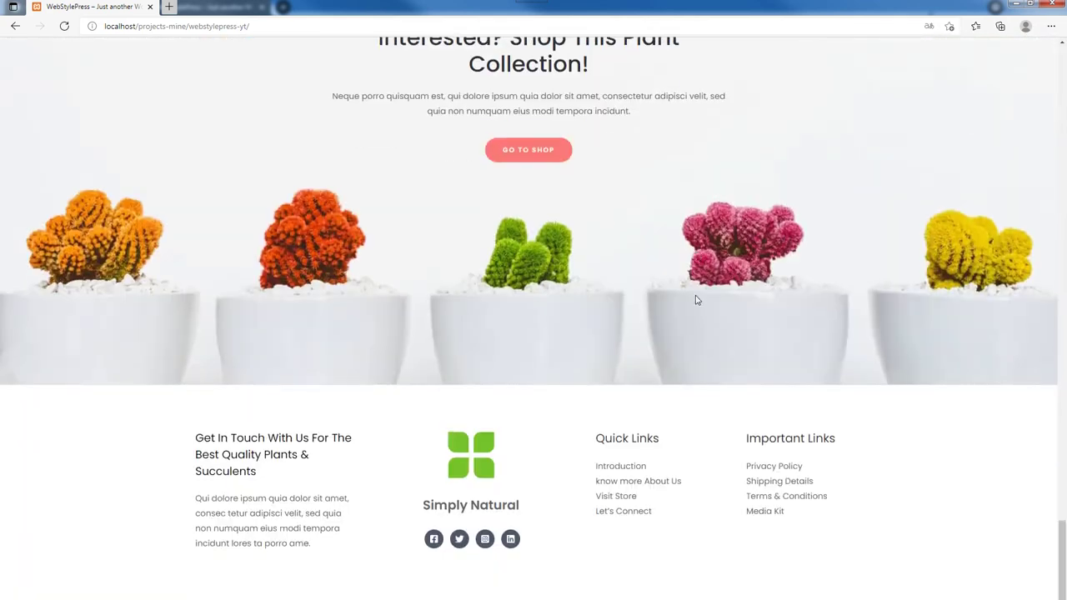
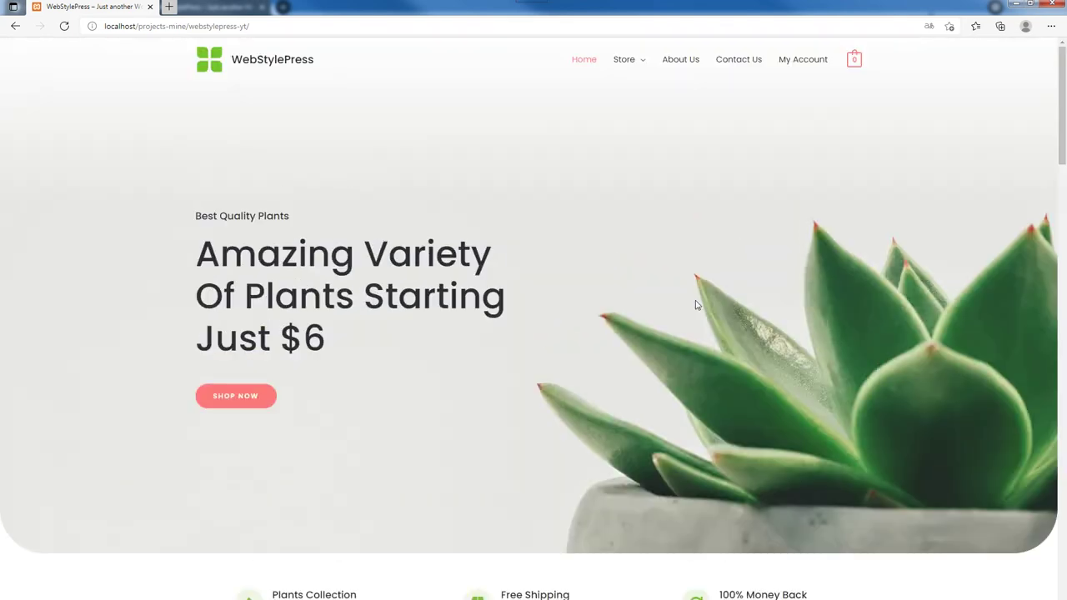
pyautogui.rightClick(536, 218)
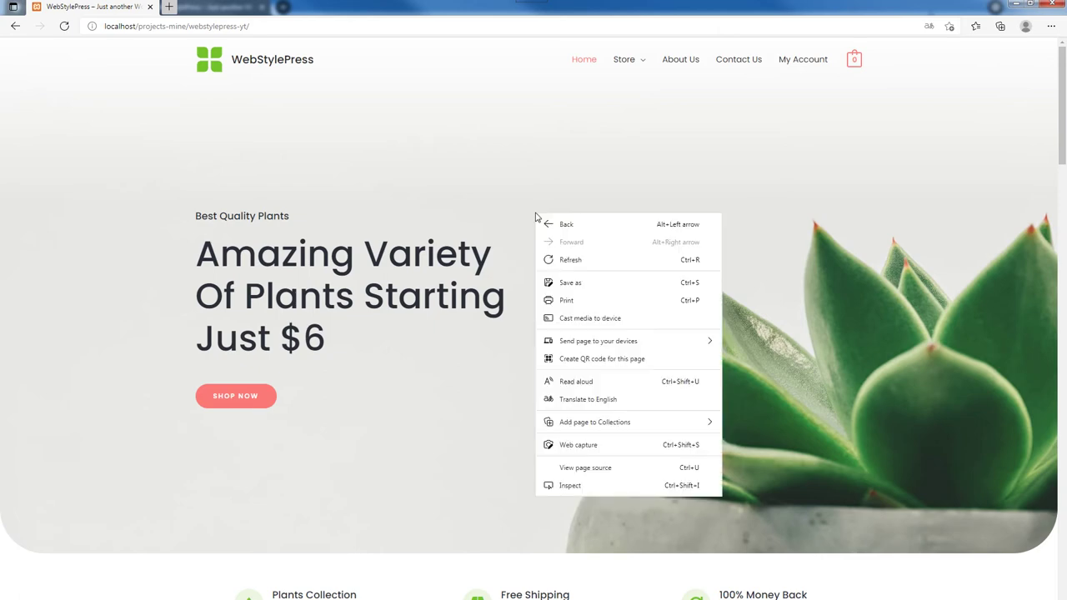
pyautogui.click(596, 484)
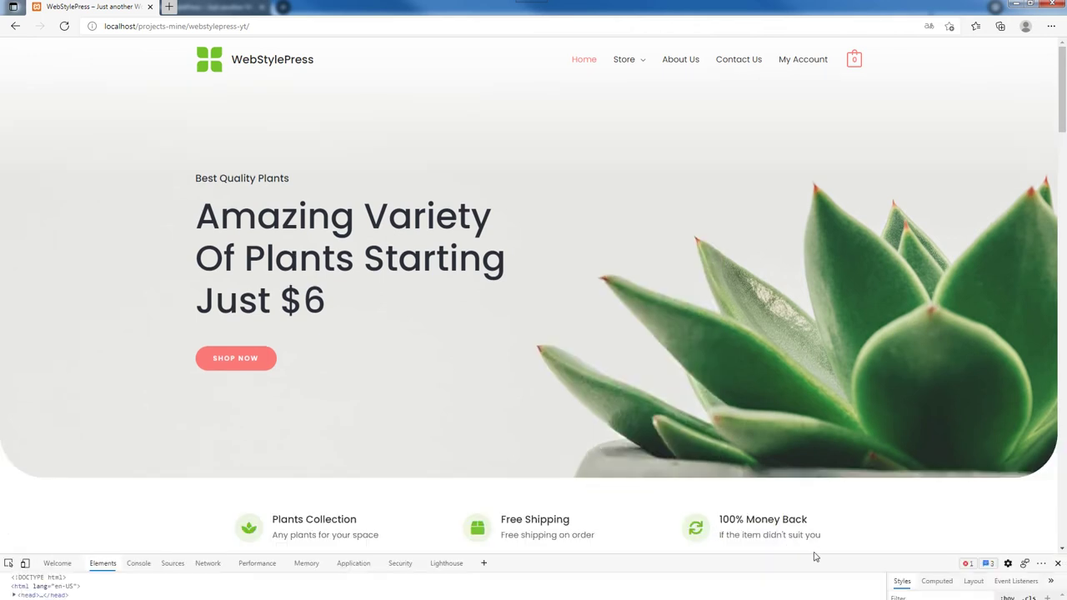
pyautogui.moveTo(816, 555); pyautogui.dragTo(805, 297)
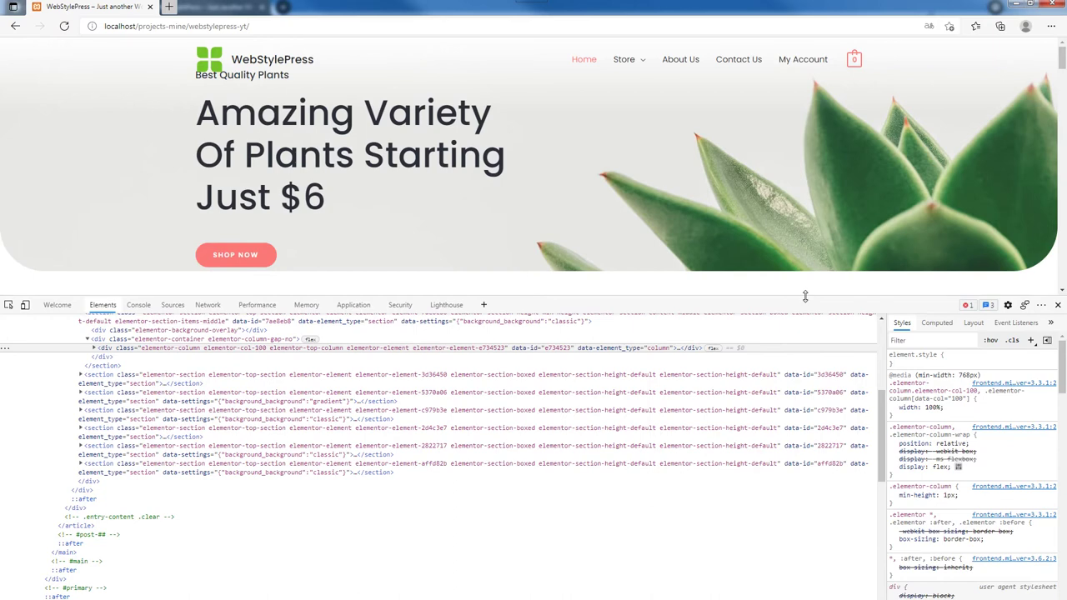
# Dock the developer tools to the right, narrow the page to about 773 px and check that its collapsed menu opens and closes.
pyautogui.click(1042, 306)
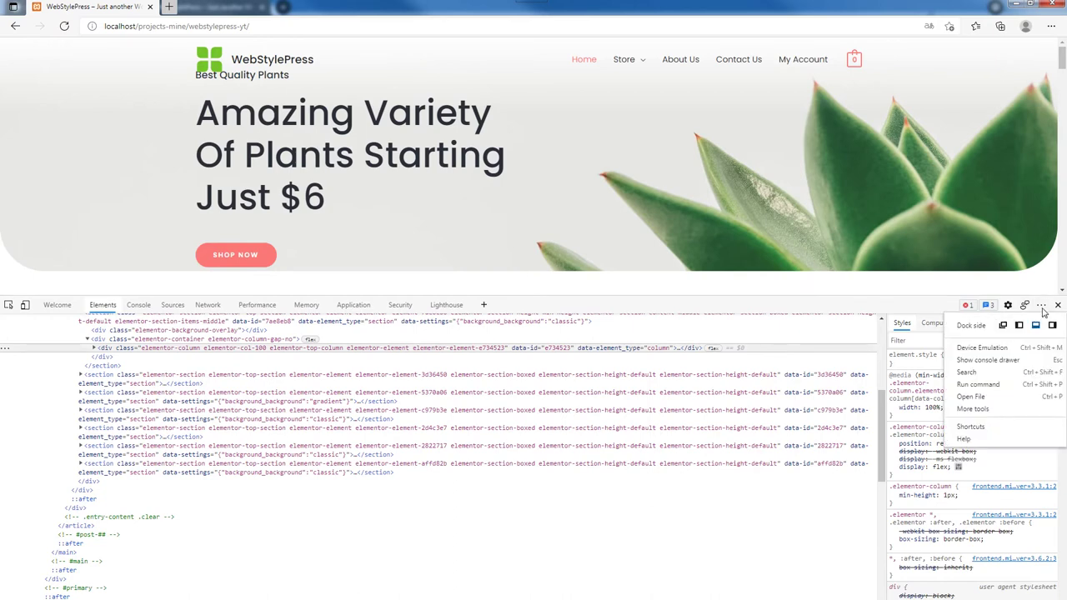
pyautogui.click(1052, 325)
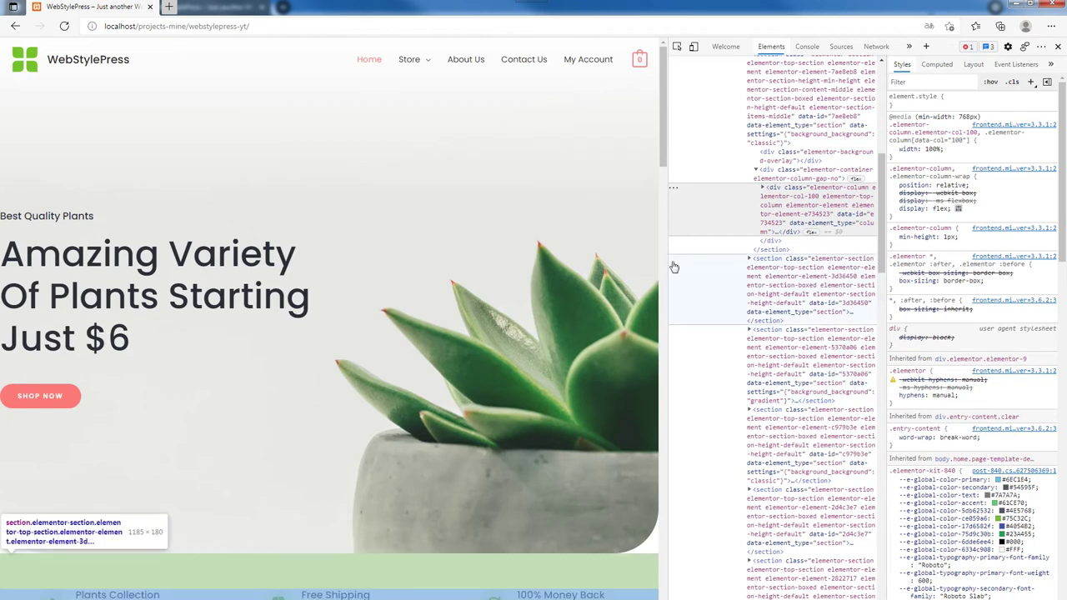
pyautogui.moveTo(668, 259); pyautogui.dragTo(430, 267)
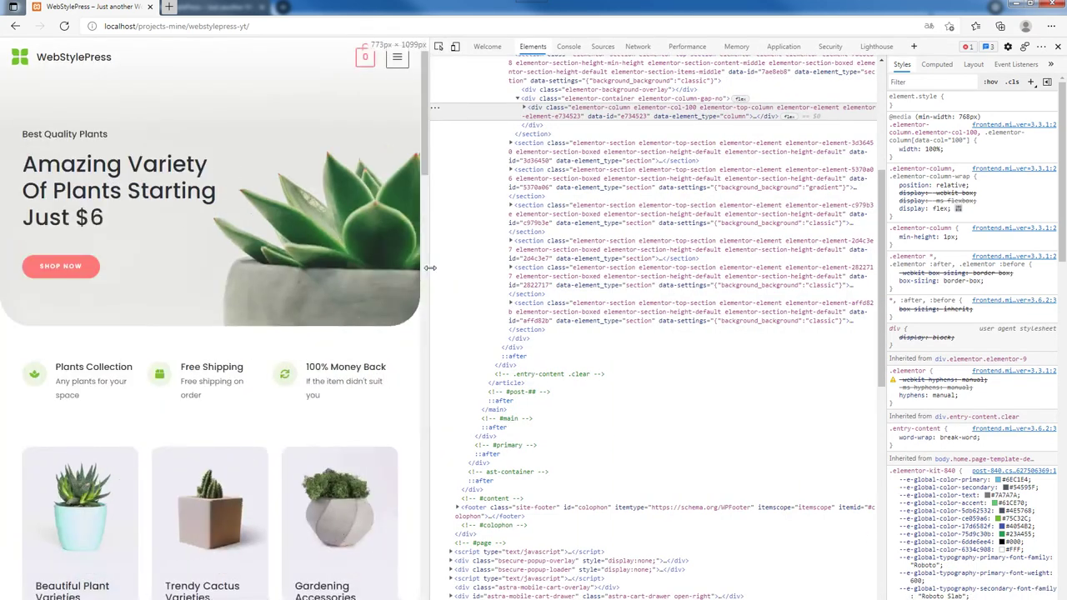
pyautogui.click(397, 60)
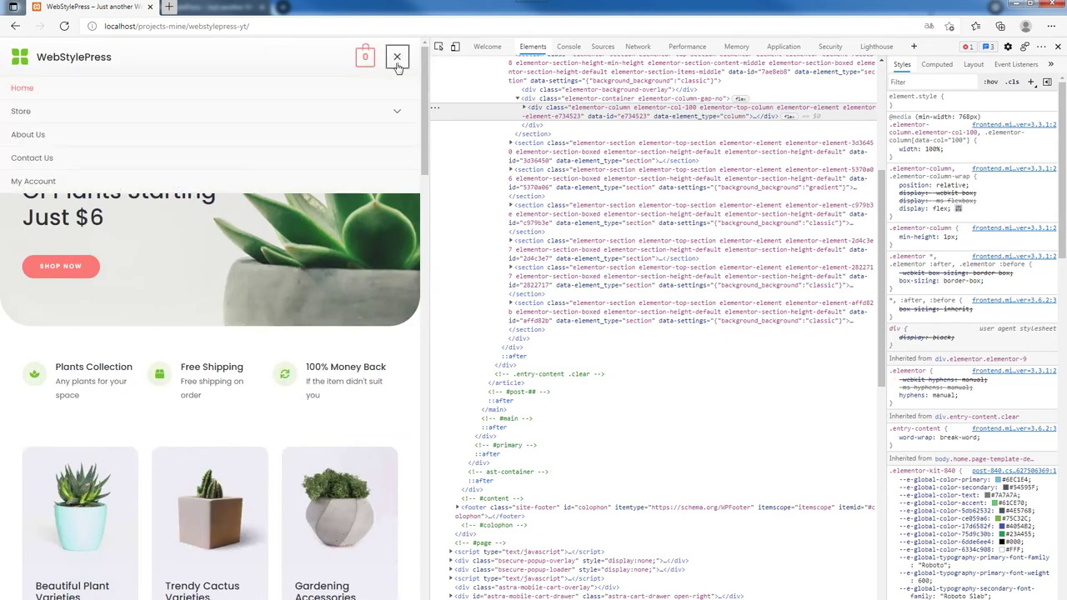
pyautogui.click(398, 60)
# Widen the page again, dock the developer tools back to the bottom and shrink their pane.
pyautogui.moveTo(431, 149); pyautogui.dragTo(807, 168)
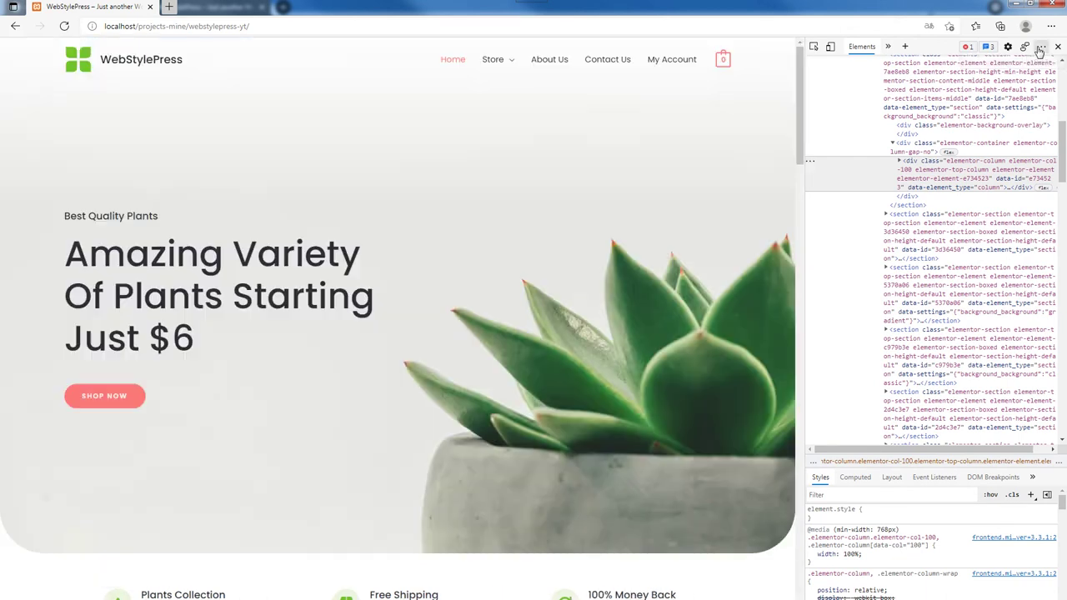
pyautogui.click(1041, 45)
pyautogui.click(1035, 67)
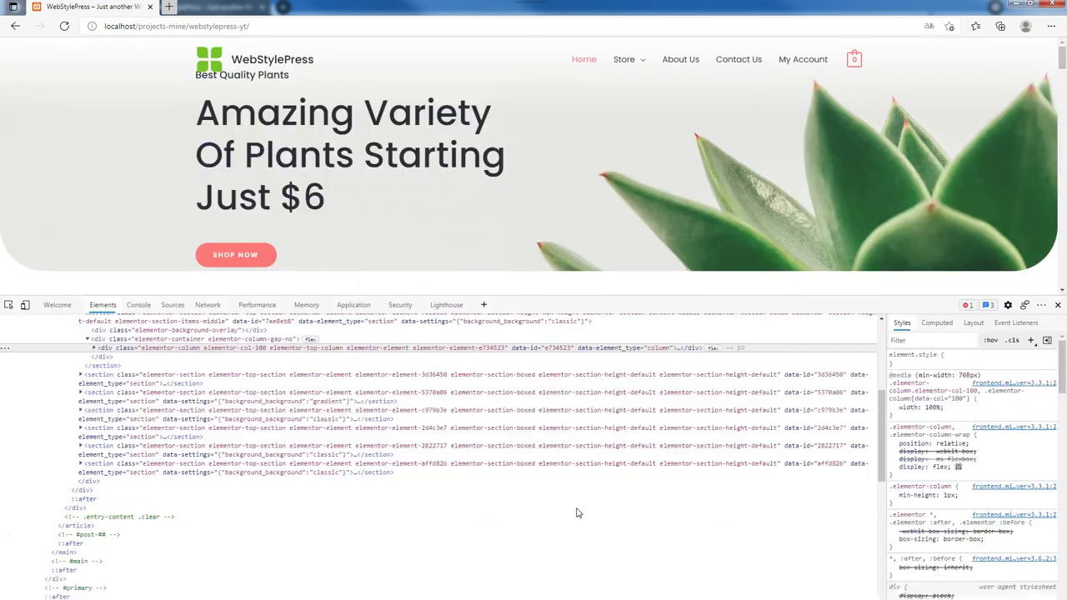
pyautogui.moveTo(921, 304); pyautogui.dragTo(921, 318)
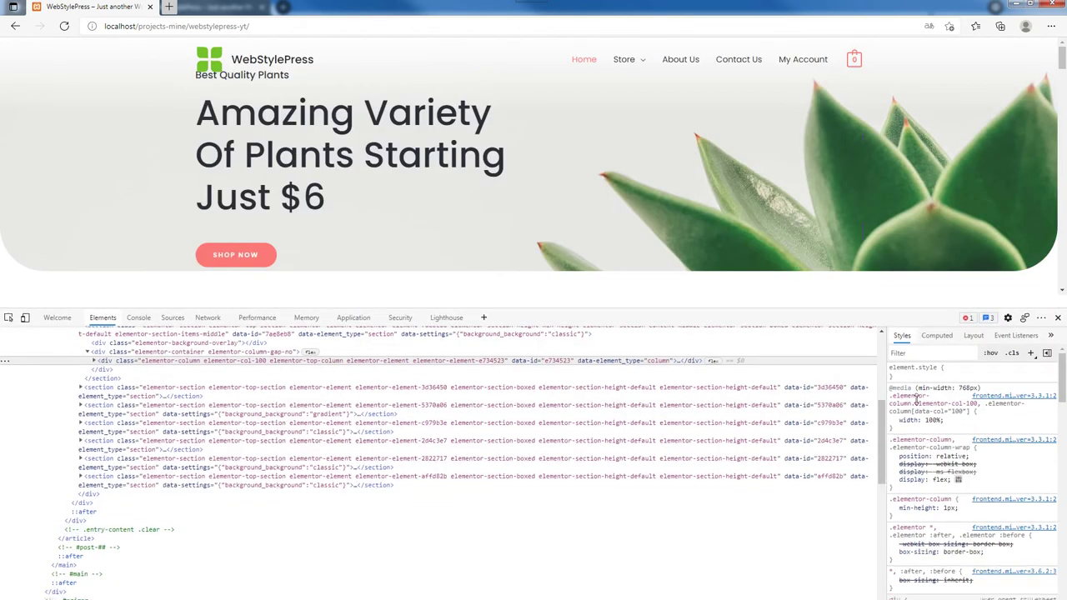
pyautogui.moveTo(917, 399); pyautogui.dragTo(910, 472)
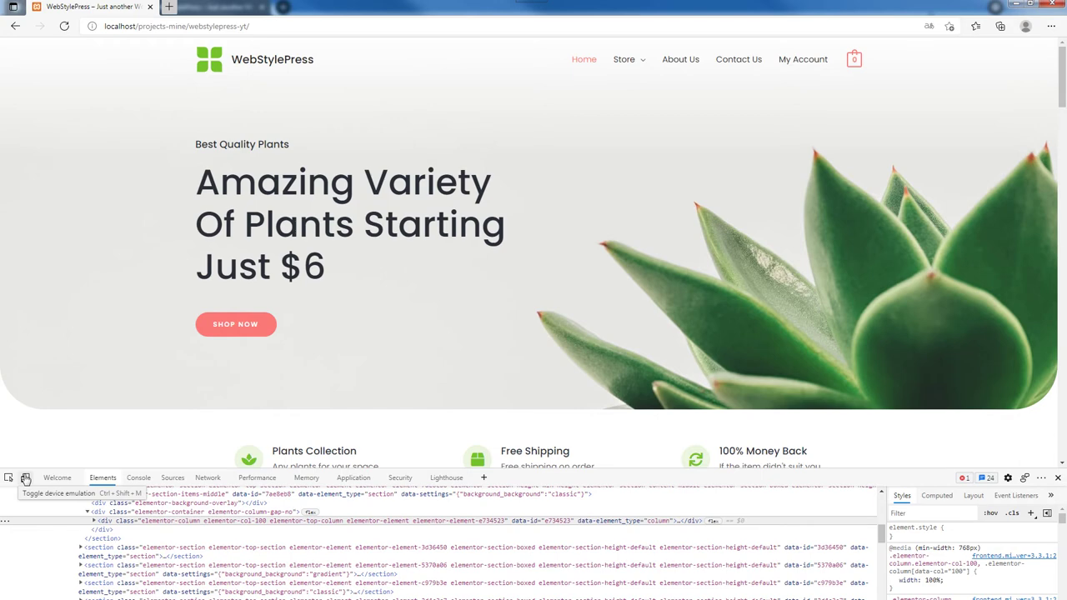
# Turn on device emulation, narrow the responsive preview to about 536 px, test its menu, and widen it to about 972 px.
pyautogui.click(25, 481)
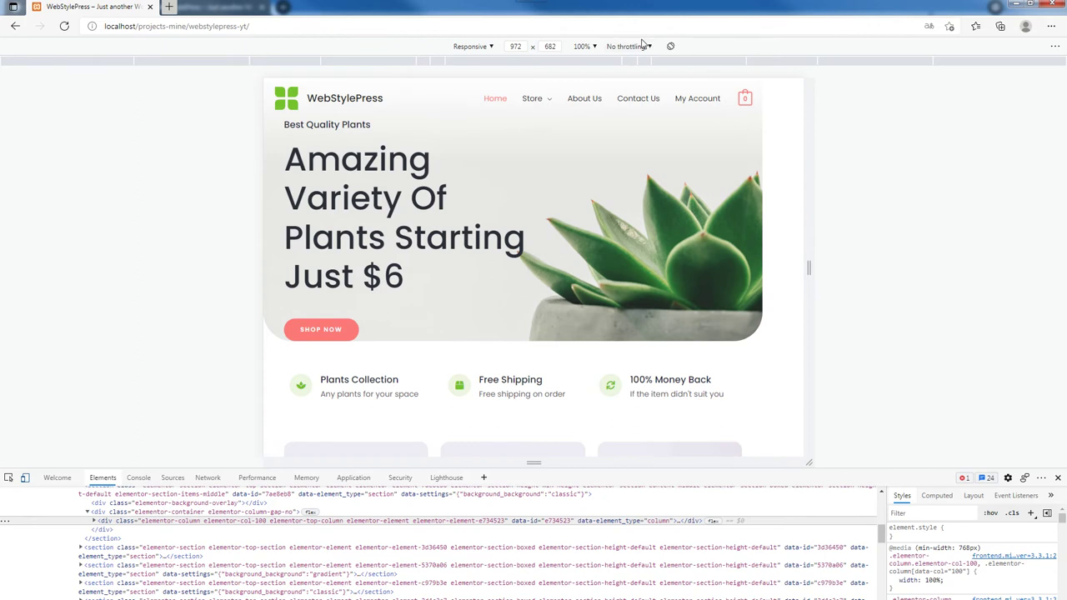
pyautogui.moveTo(809, 268); pyautogui.dragTo(691, 272)
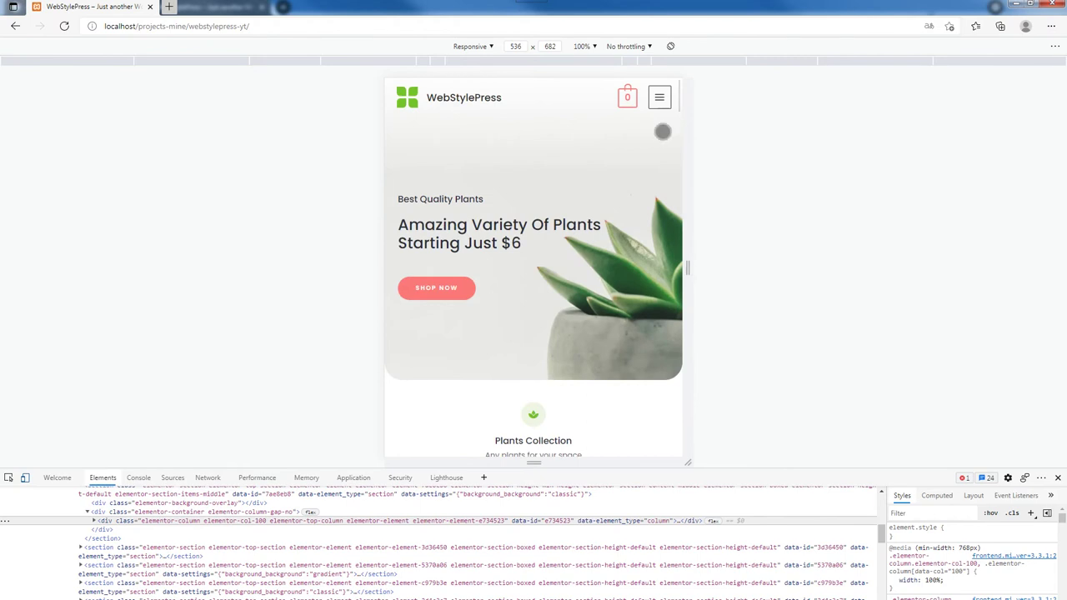
pyautogui.click(660, 98)
pyautogui.click(660, 98)
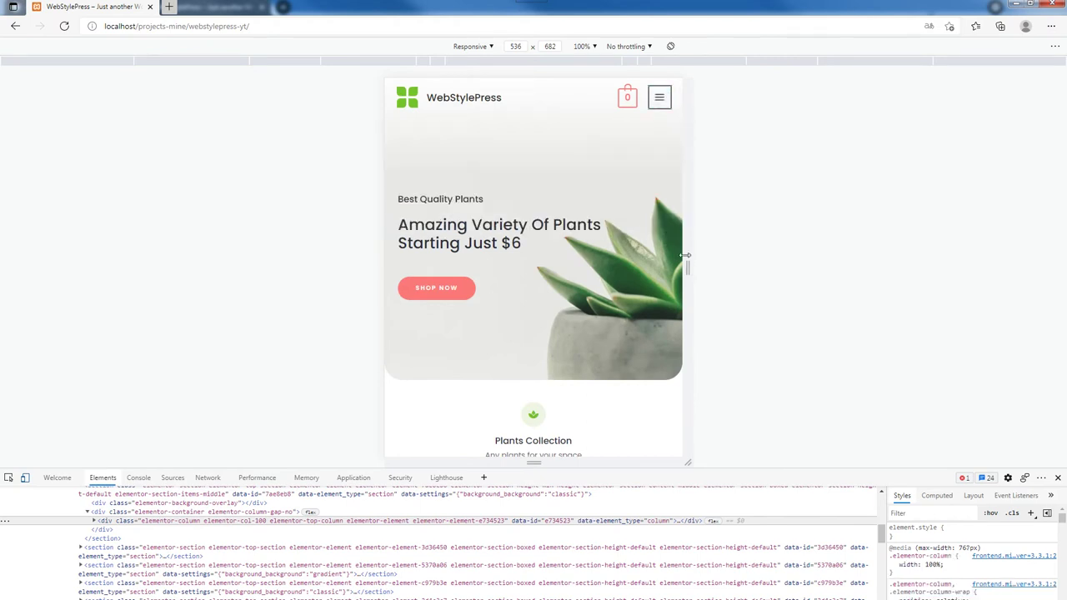
pyautogui.moveTo(808, 266); pyautogui.dragTo(805, 267)
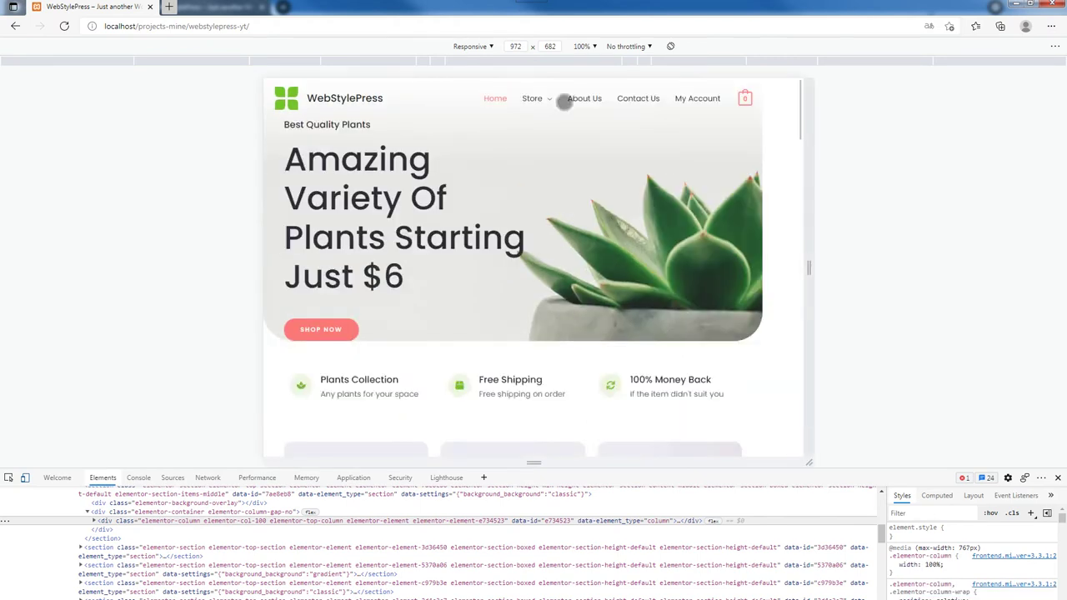
# Preview the page with the iPad preset, rotating it to landscape and back to portrait.
pyautogui.click(488, 48)
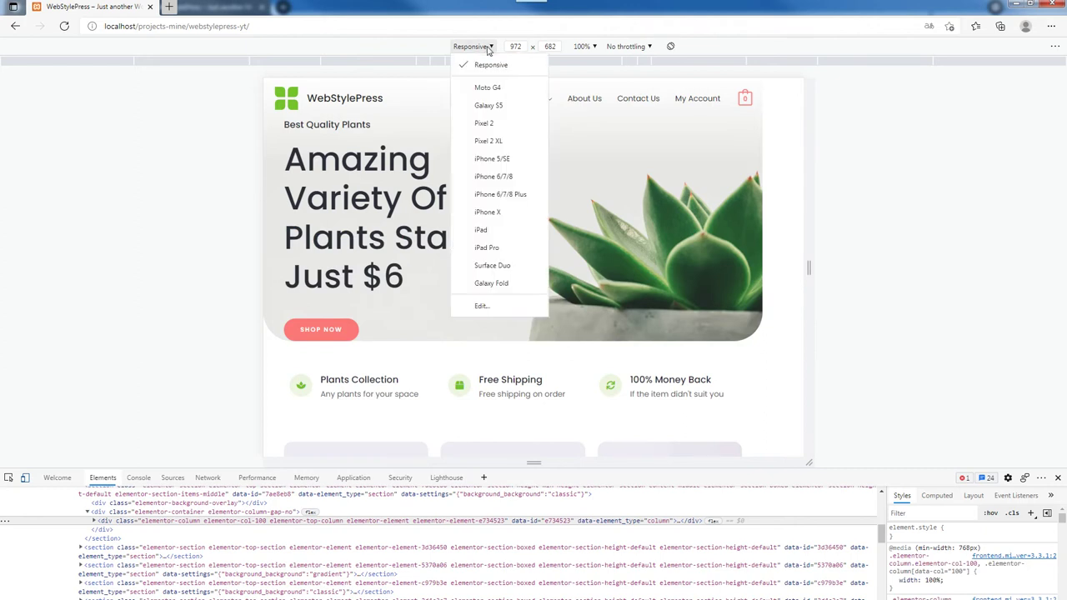
pyautogui.click(483, 229)
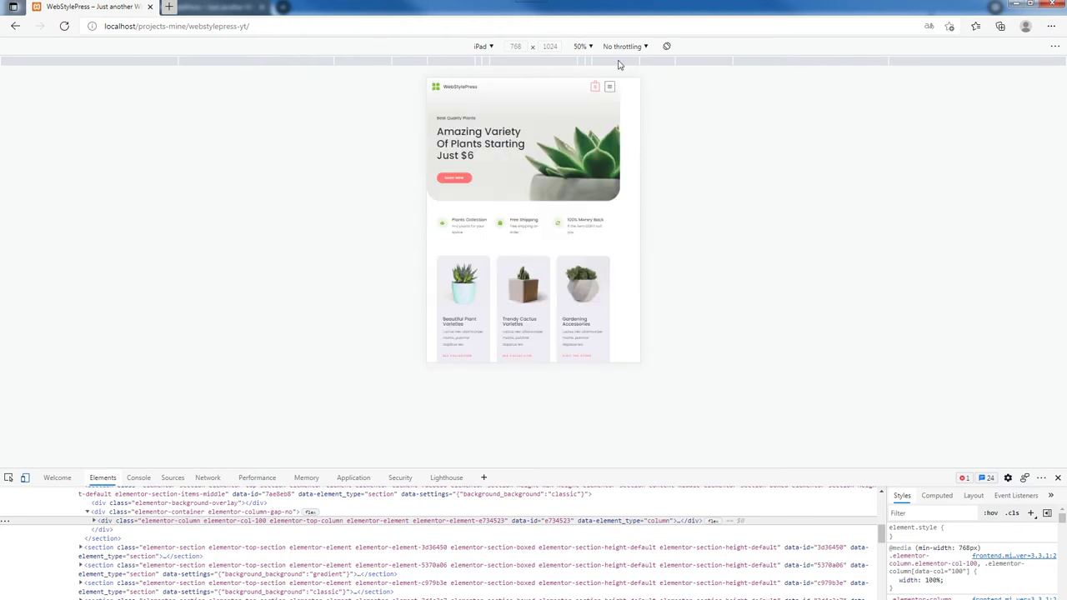
pyautogui.click(586, 47)
pyautogui.click(608, 101)
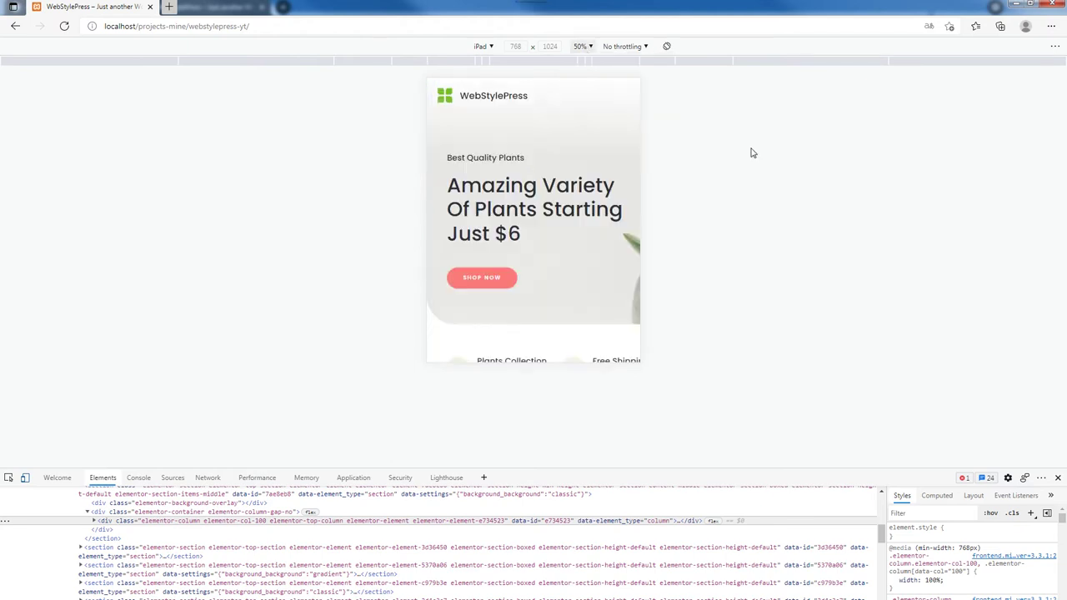
pyautogui.click(671, 48)
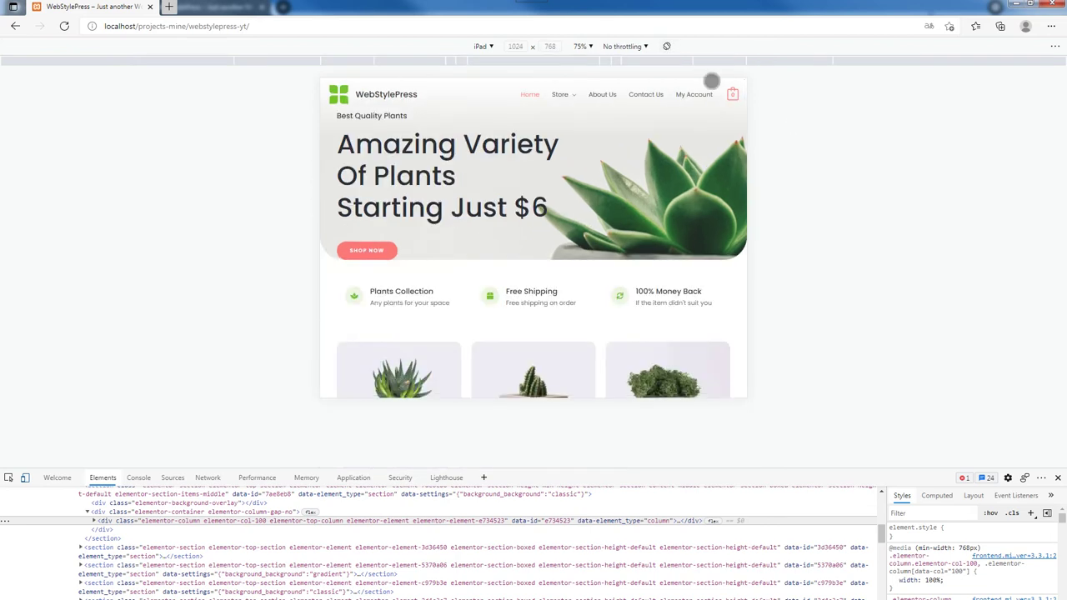
pyautogui.click(666, 47)
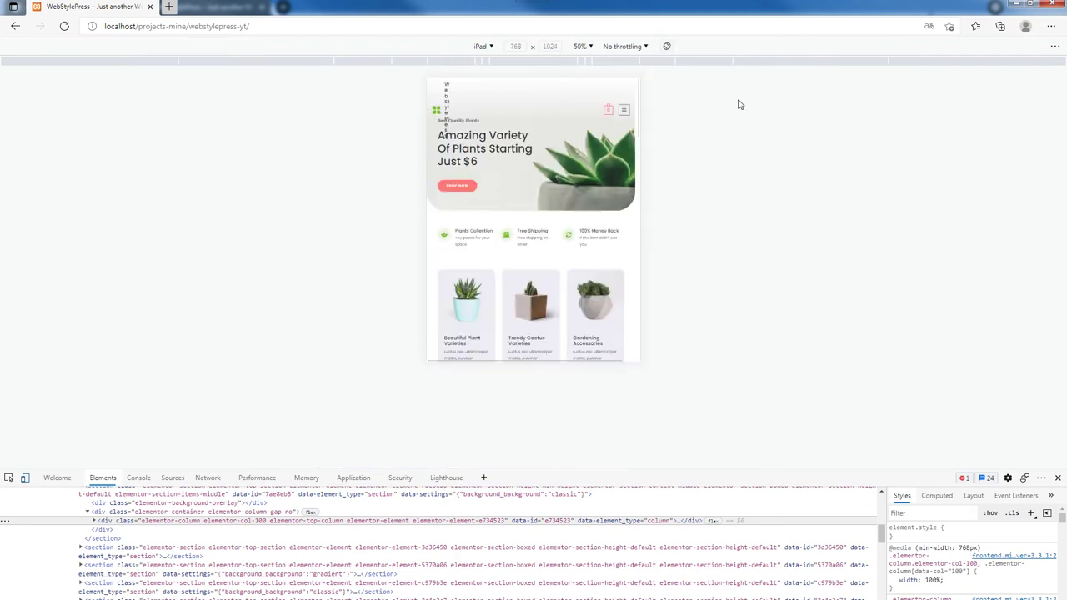
# Preview the page with the iPhone 6/7/8 preset, rotate it to landscape and back to portrait, and look through the mobile layout.
pyautogui.click(485, 46)
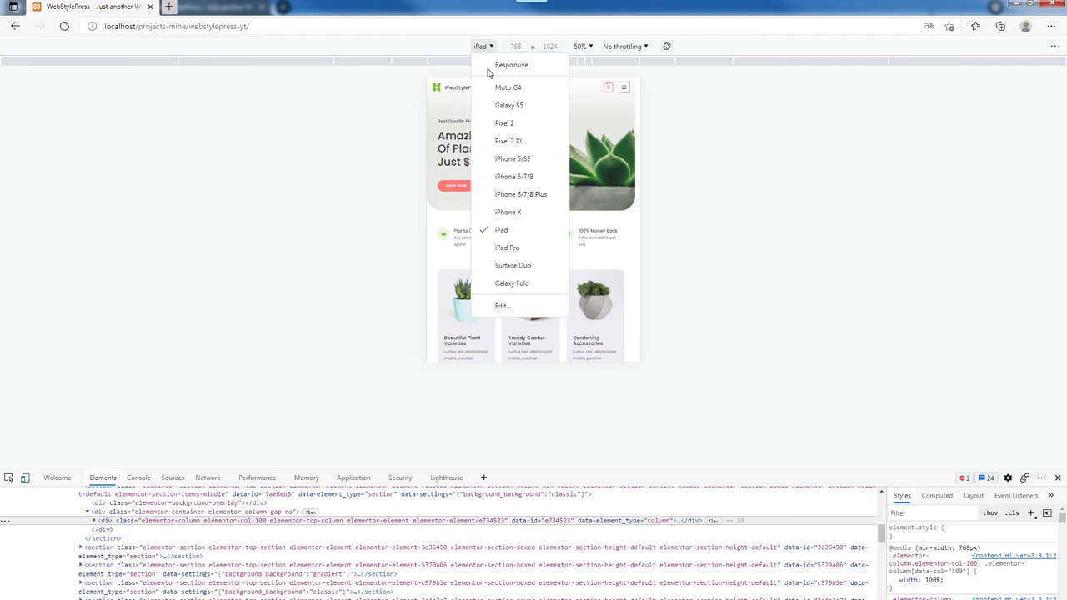
pyautogui.click(525, 176)
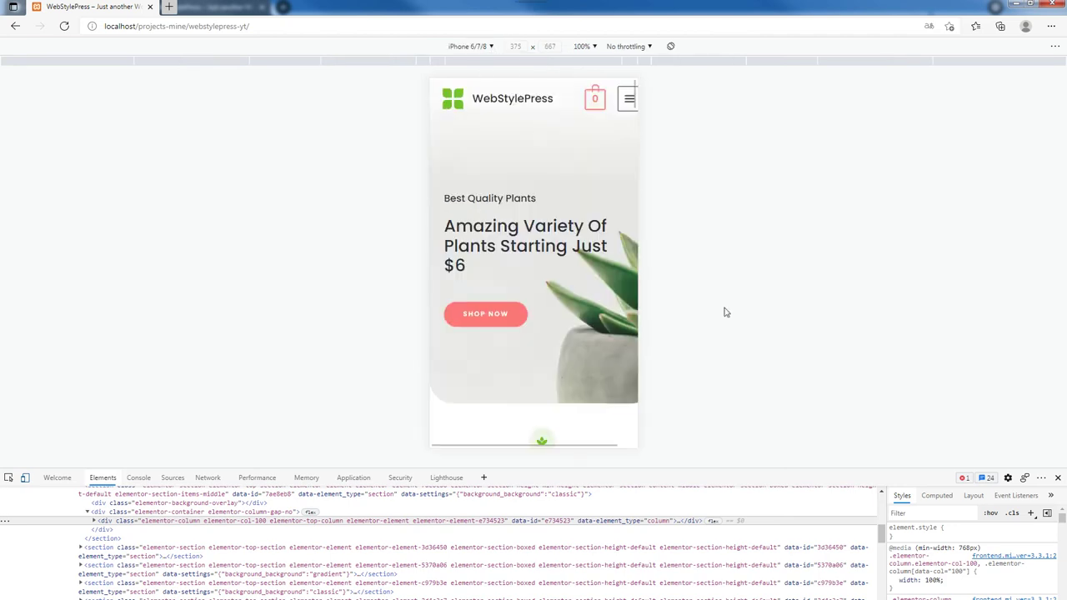
pyautogui.click(670, 46)
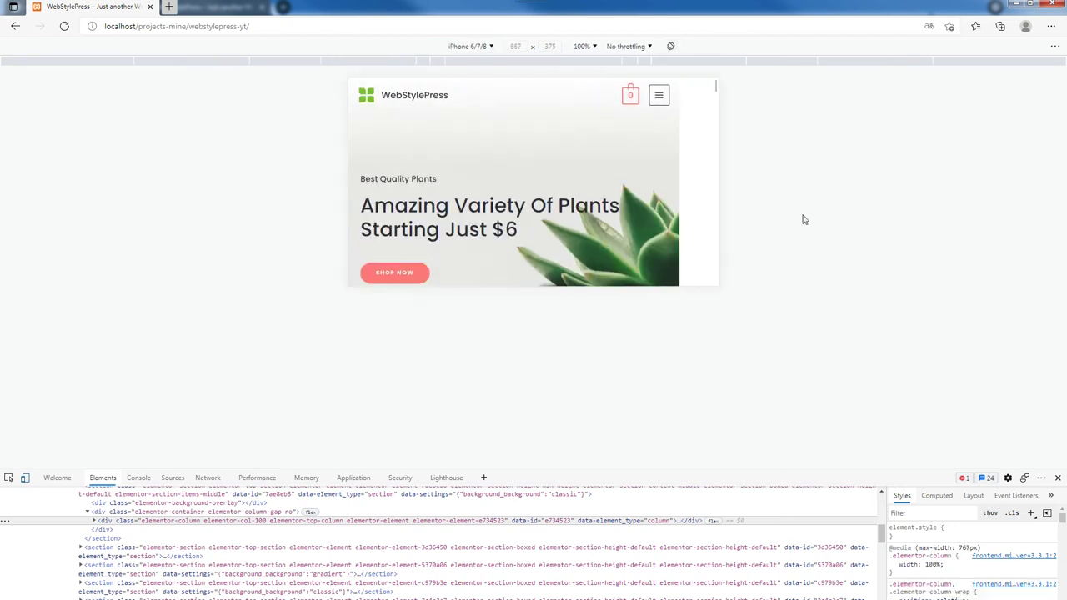
pyautogui.click(671, 46)
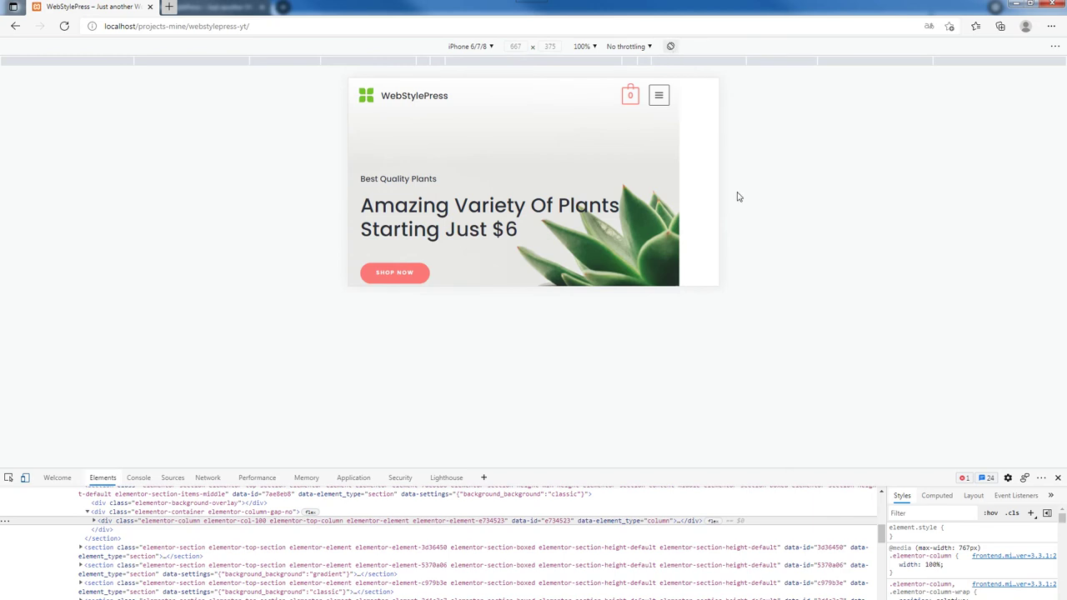
pyautogui.scroll(-15, 589, 275)
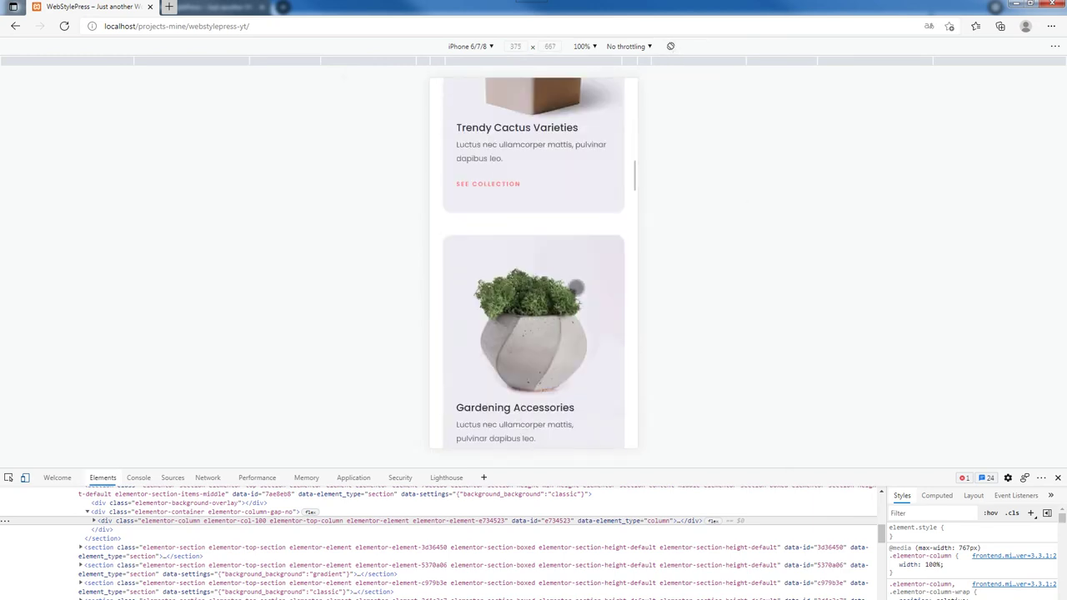
pyautogui.scroll(-15, 576, 286)
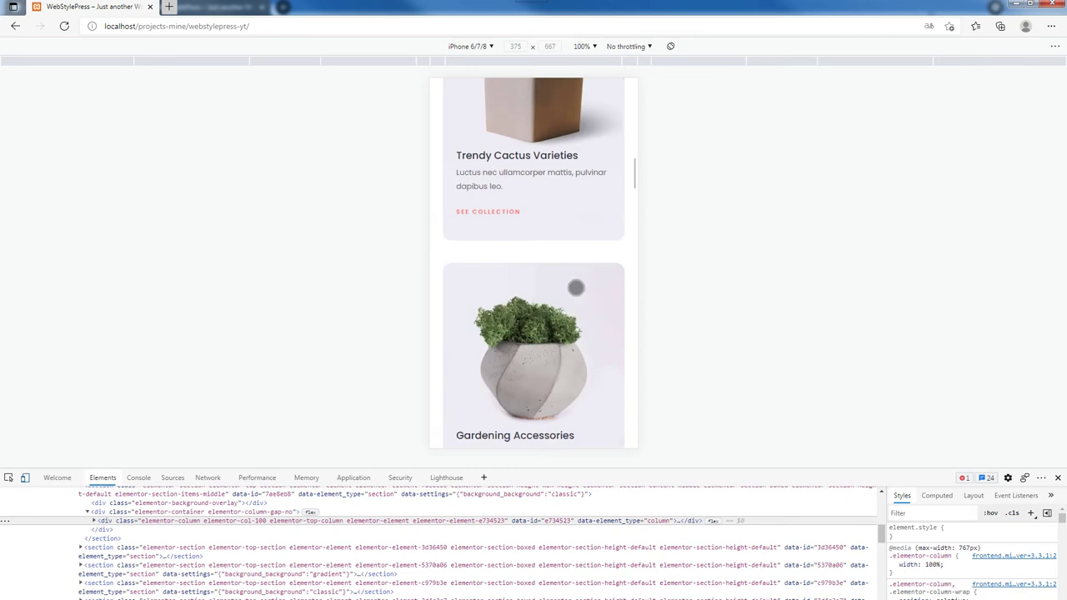
# Reload the page and return the preview to Responsive mode.
pyautogui.press('F5')
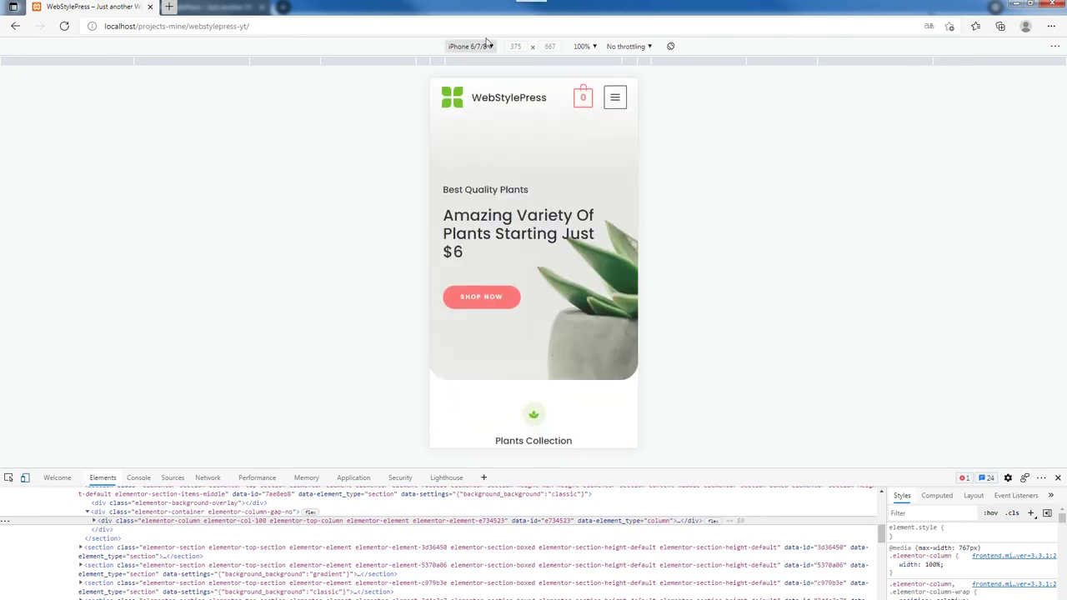
pyautogui.click(469, 46)
pyautogui.click(486, 65)
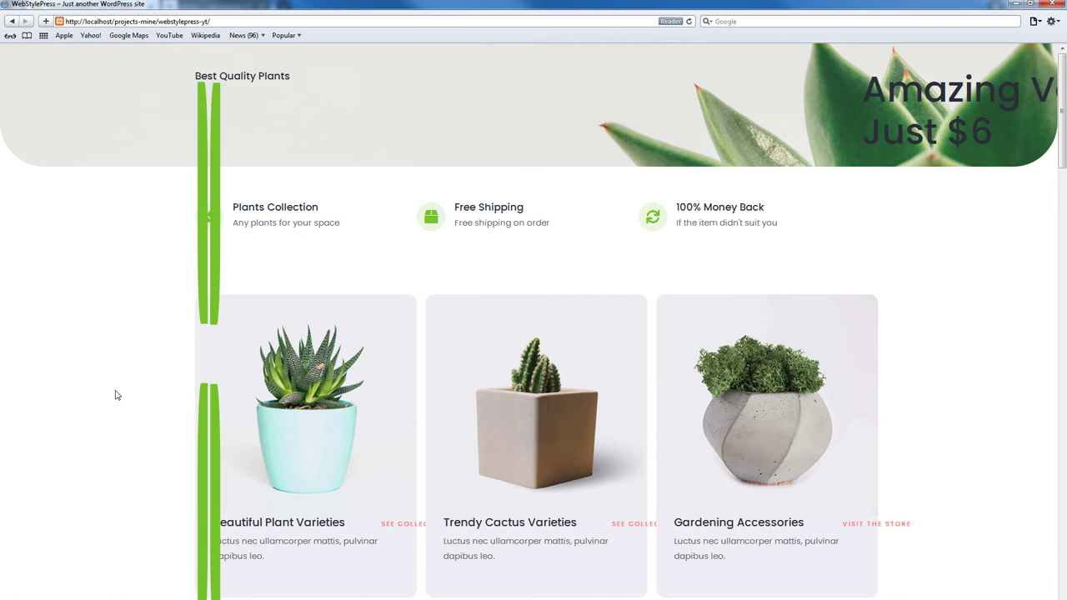
# Switch to the same site in Safari and open its element inspector.
pyautogui.rightClick(359, 267)
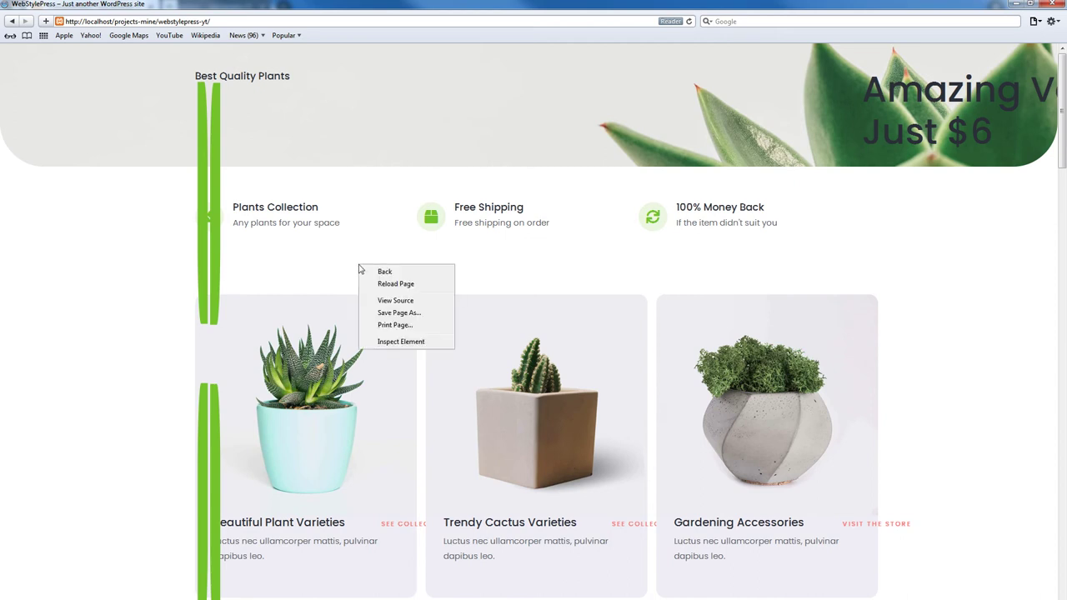
pyautogui.click(415, 343)
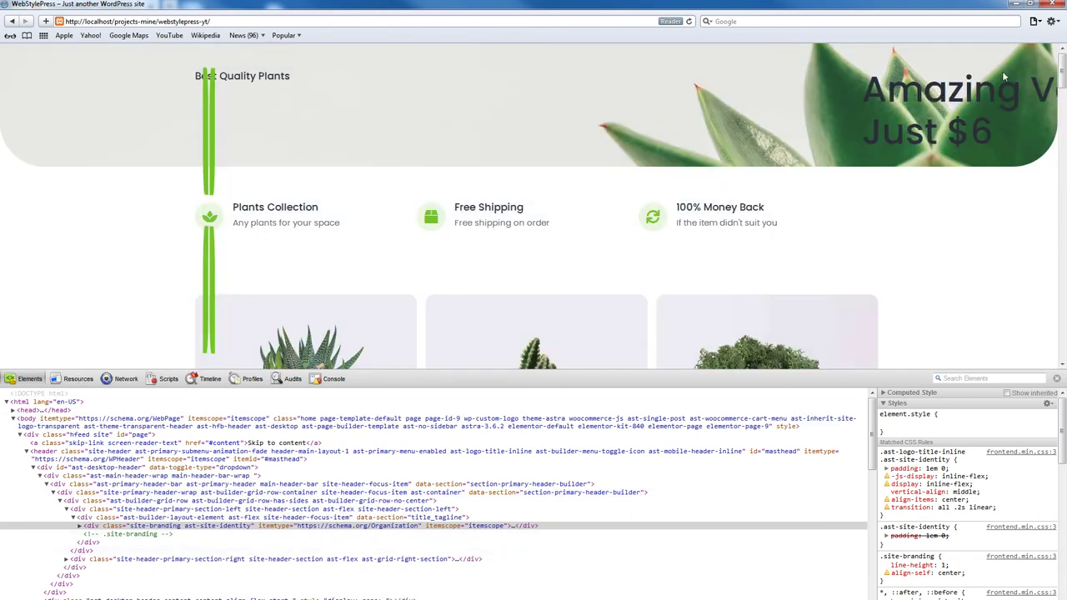
# Show Safari's menu bar and look through the Develop commands.
pyautogui.click(1052, 21)
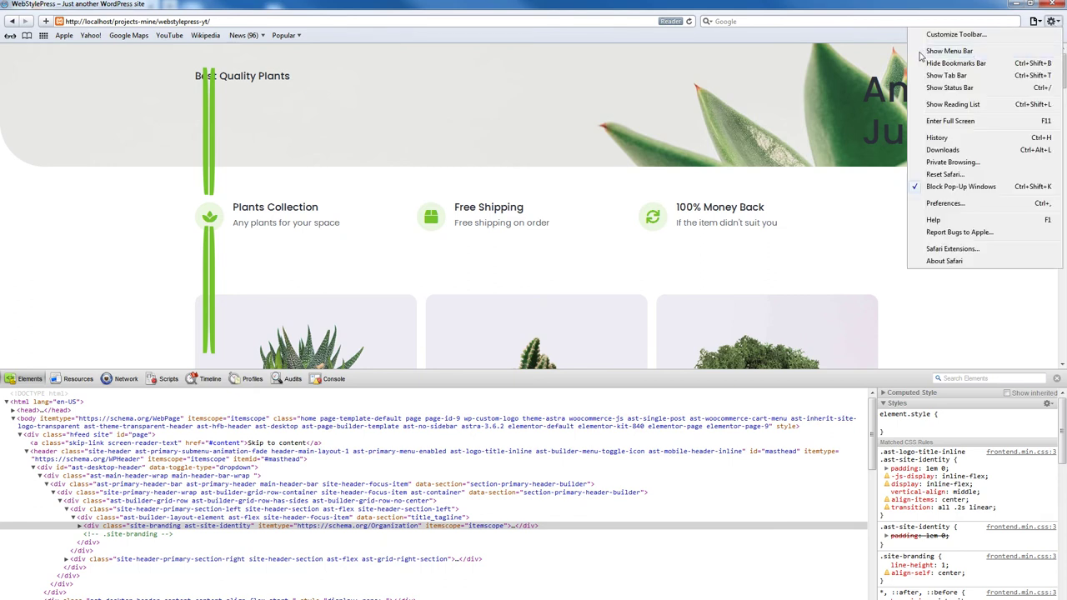
pyautogui.click(965, 51)
pyautogui.click(151, 17)
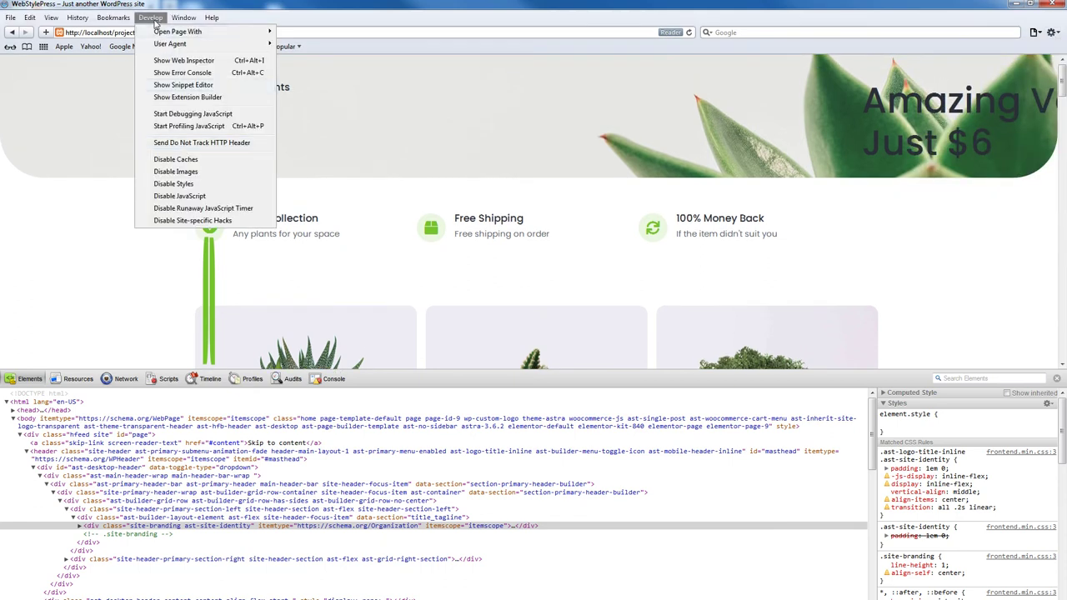
pyautogui.click(196, 134)
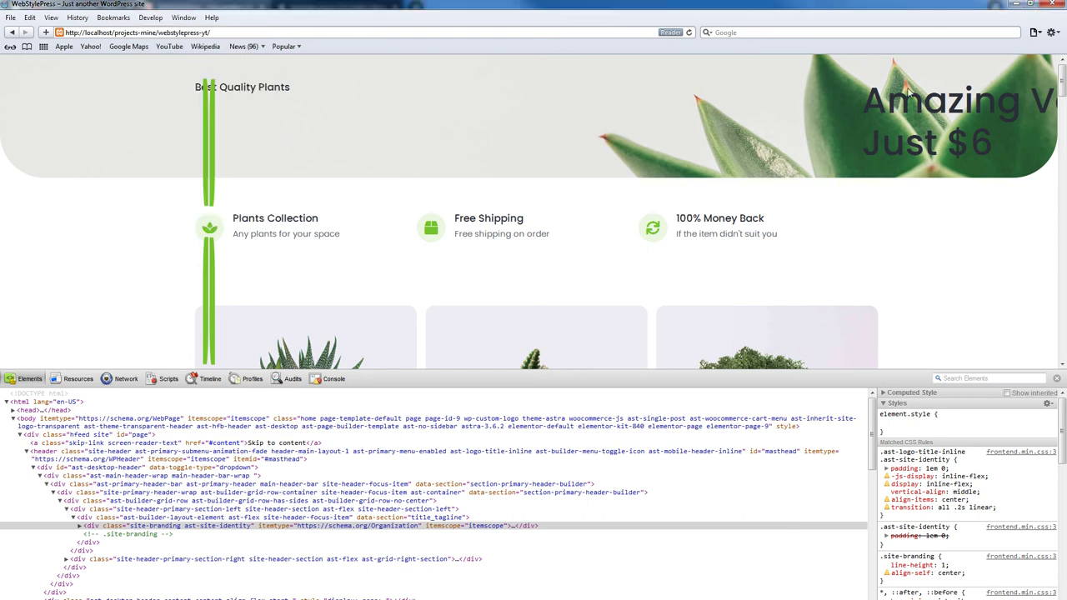
# Restore the Safari window from full size, widen it on both sides, and shrink the inspector to give the page more height.
pyautogui.click(1029, 5)
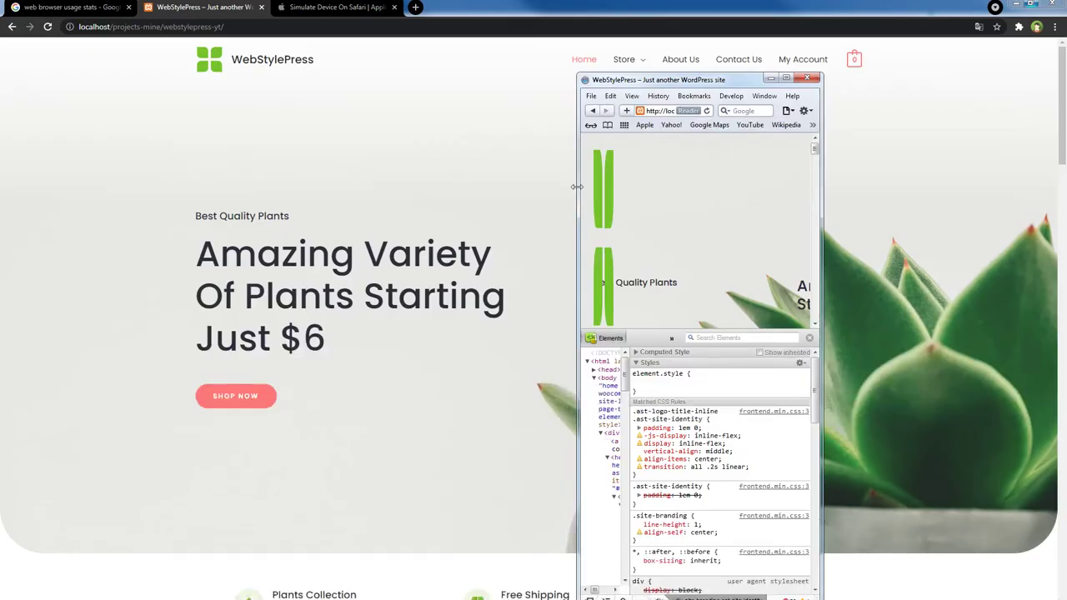
pyautogui.moveTo(577, 186); pyautogui.dragTo(81, 185)
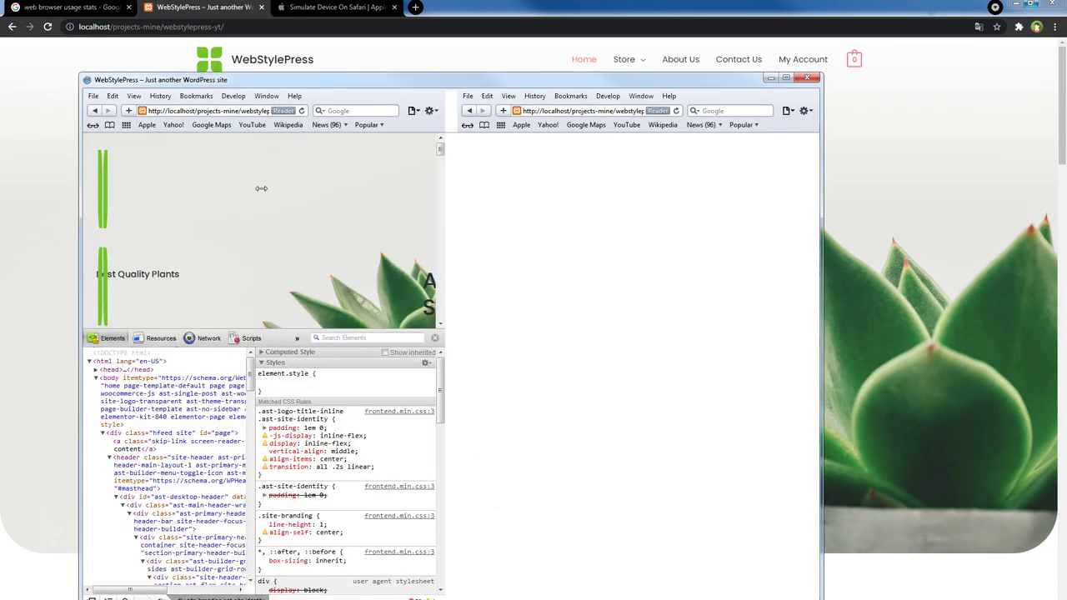
pyautogui.moveTo(822, 177); pyautogui.dragTo(909, 177)
pyautogui.moveTo(555, 337); pyautogui.dragTo(553, 406)
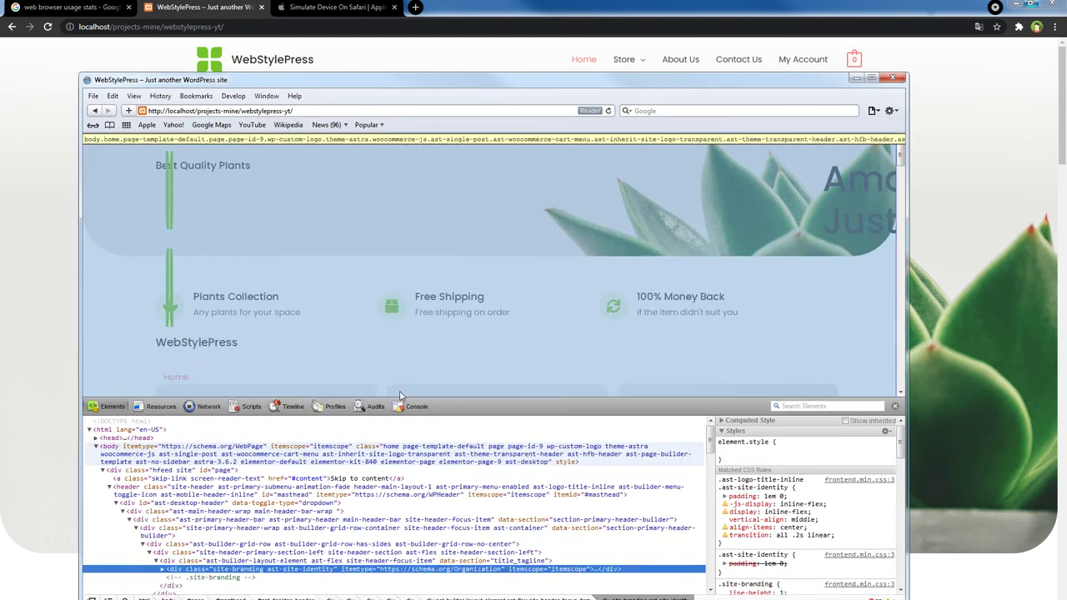
# Close the web inspector and maximize the Safari window.
pyautogui.click(893, 406)
pyautogui.click(871, 78)
pyautogui.rightClick(138, 267)
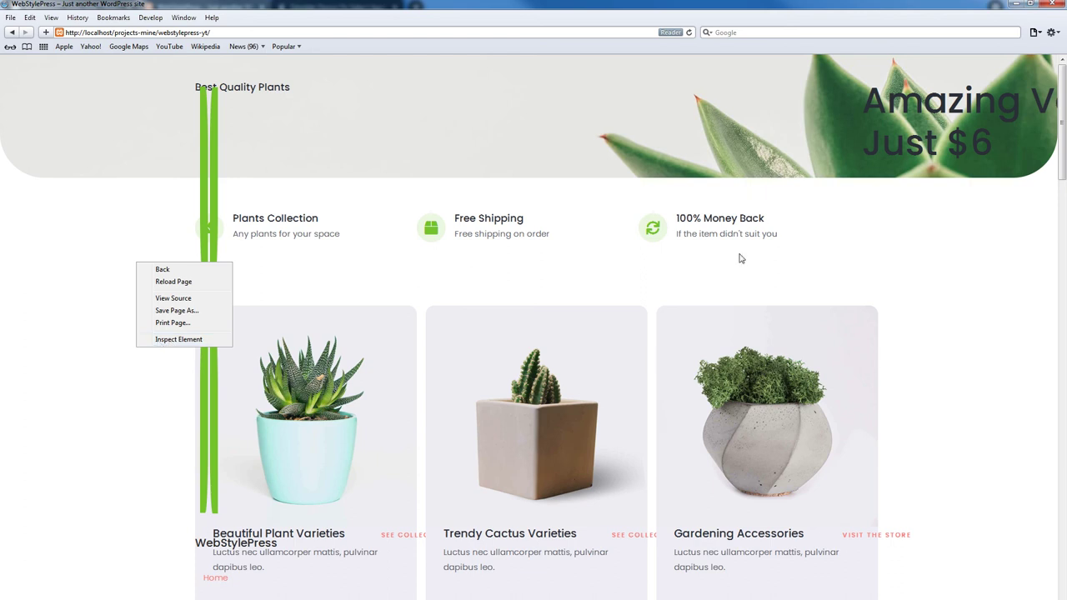
pyautogui.click(867, 233)
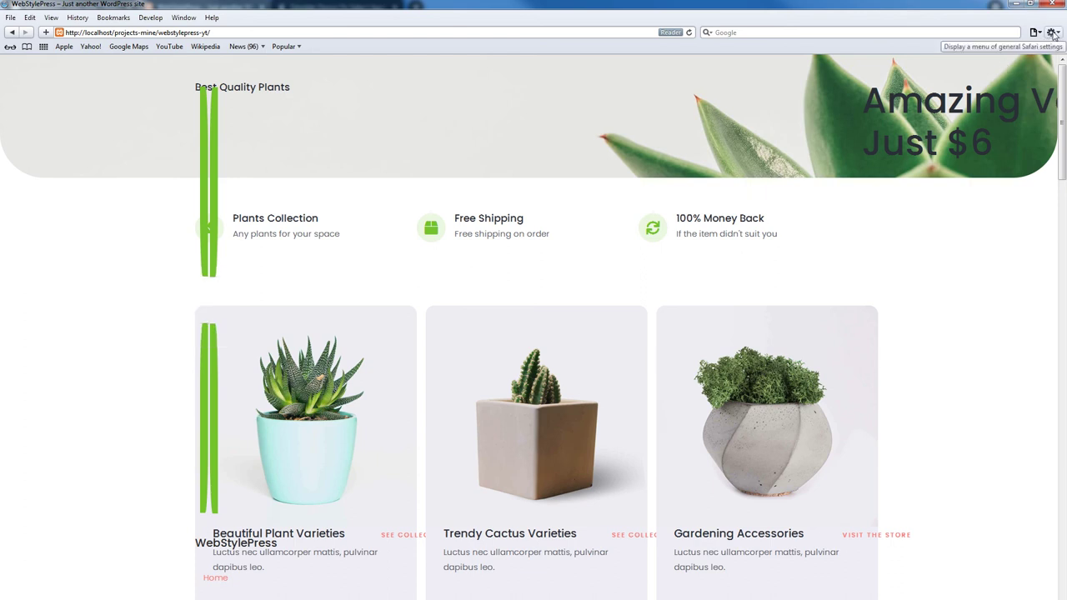
# Review the Show Develop menu in menu bar option in Safari's Advanced preferences, and close the preferences.
pyautogui.click(1052, 32)
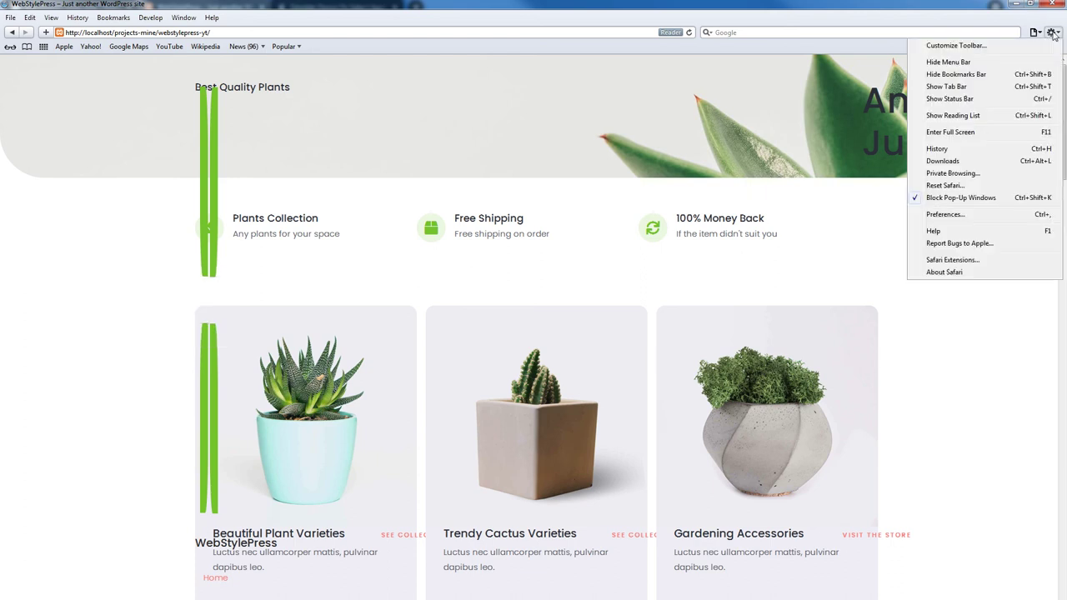
pyautogui.click(977, 215)
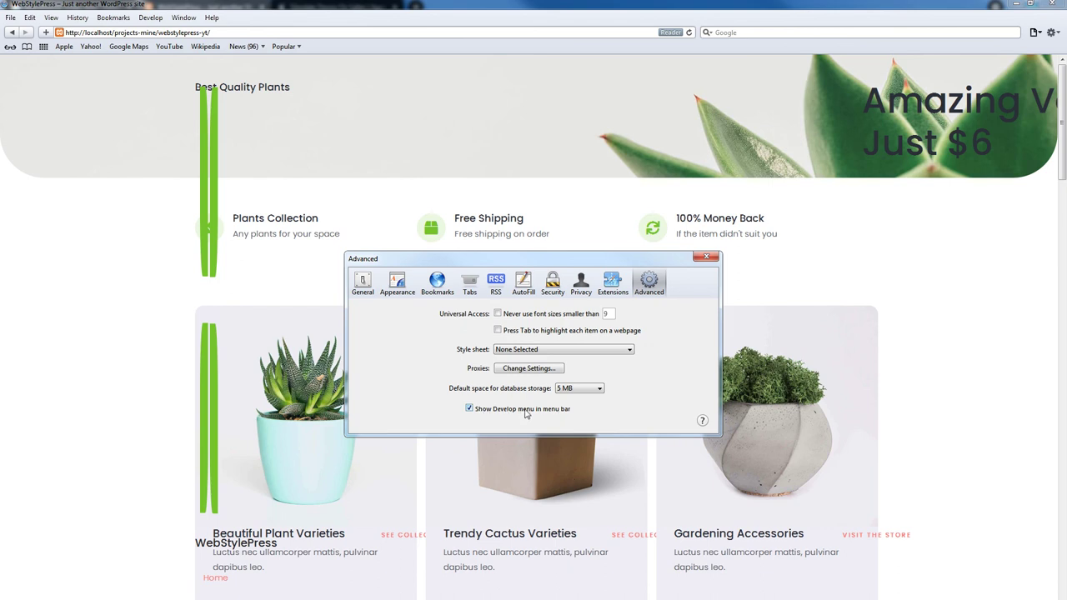
pyautogui.hotkey('ctrl', 'w')
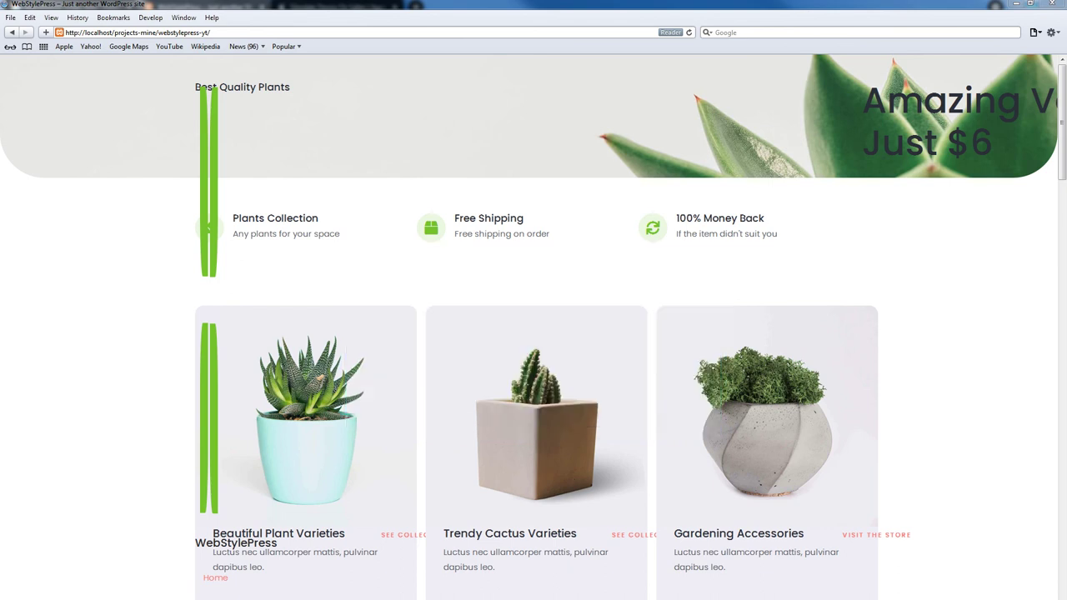